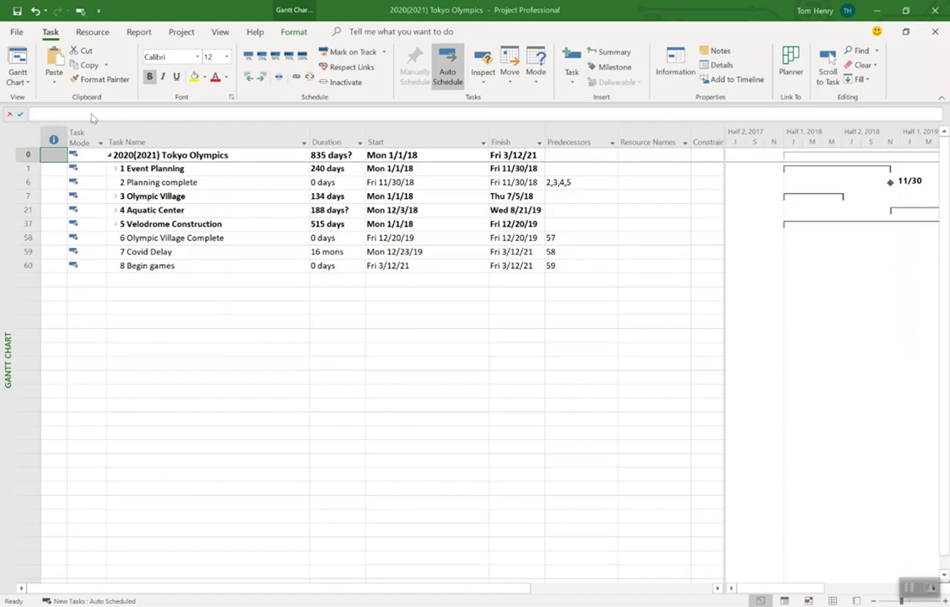
Select Aquatic Center, Covid Delay and Begin games, then start editing the Begin games name
left_click(169, 211)
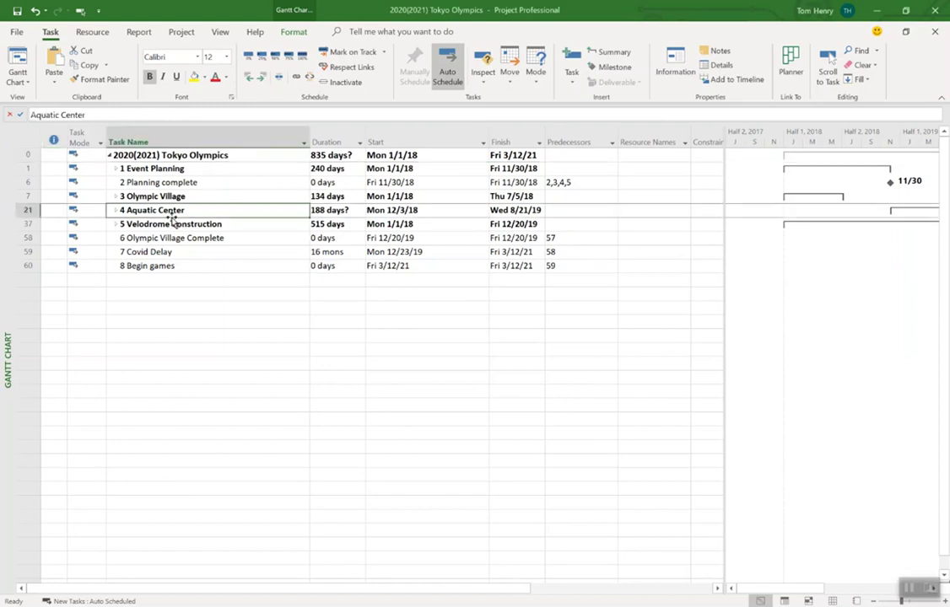
left_click(169, 252)
left_click(158, 278)
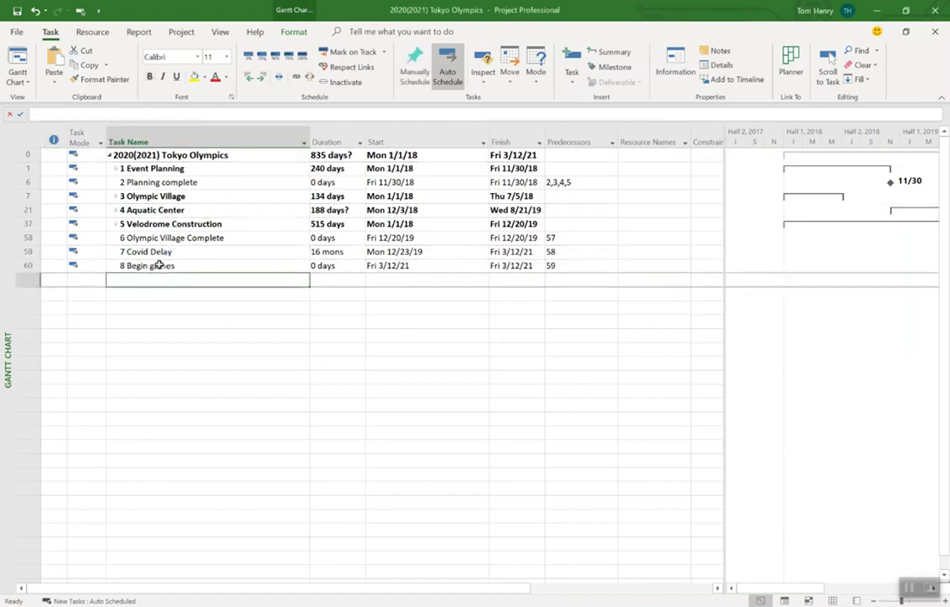
left_click(158, 266)
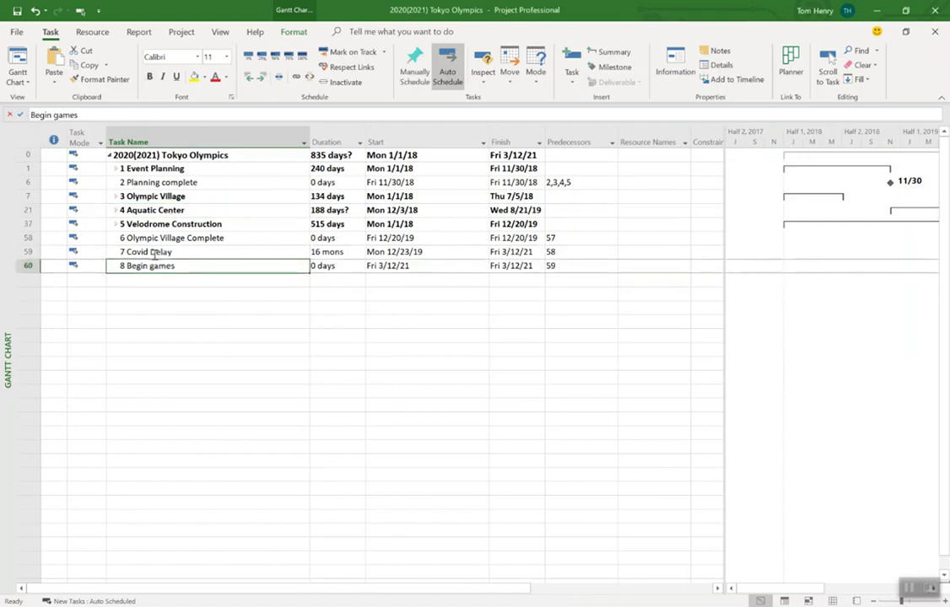
left_click(88, 115)
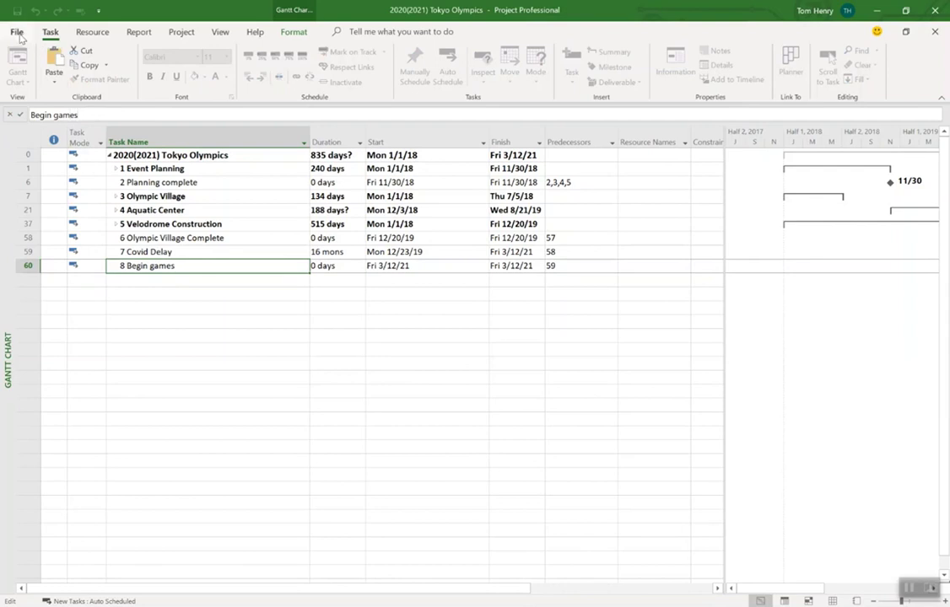
Turn off the entry bar in Display options and edit Velodrome Construction's name in its cell
left_click(18, 34)
left_click(41, 585)
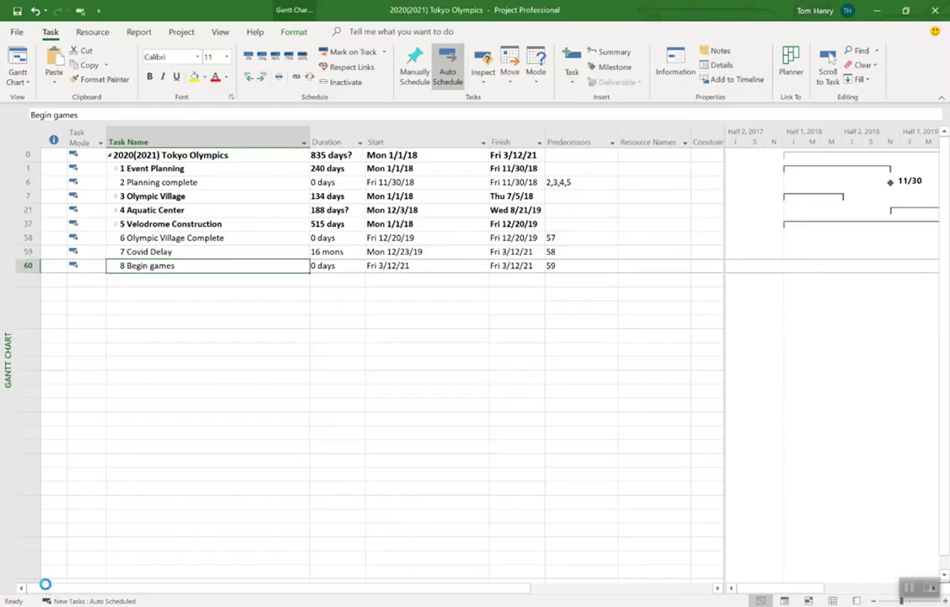
left_click(265, 140)
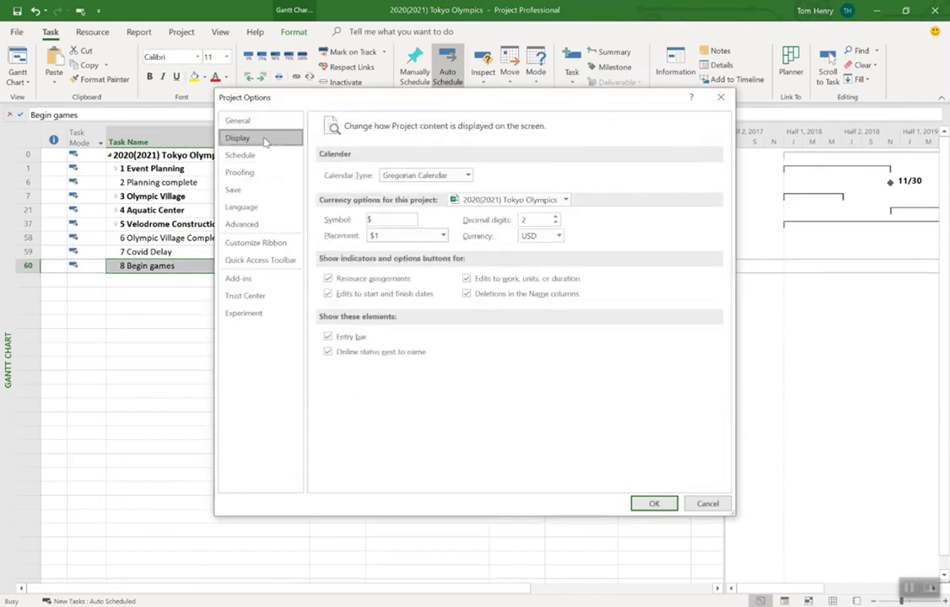
left_click(328, 336)
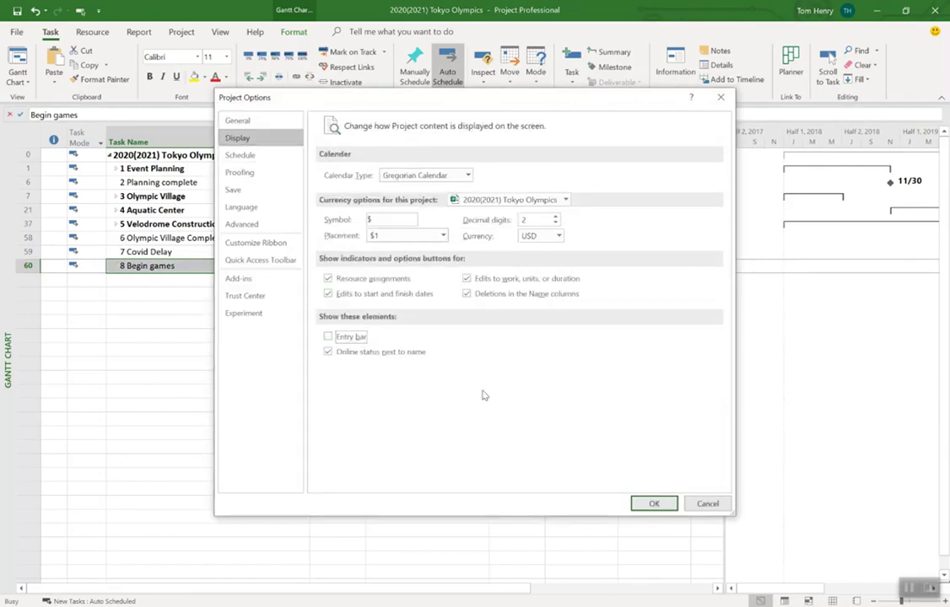
left_click(654, 503)
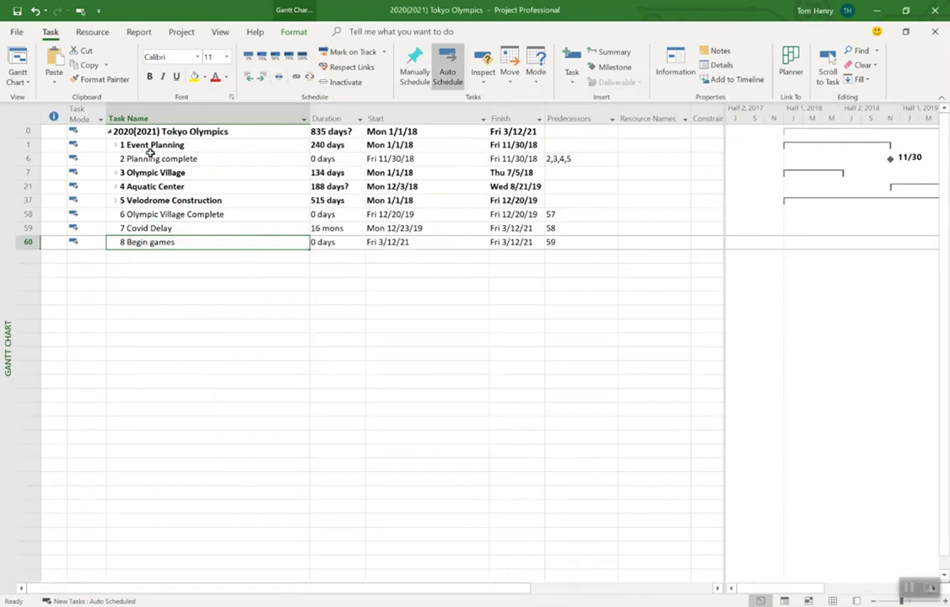
left_click(184, 200)
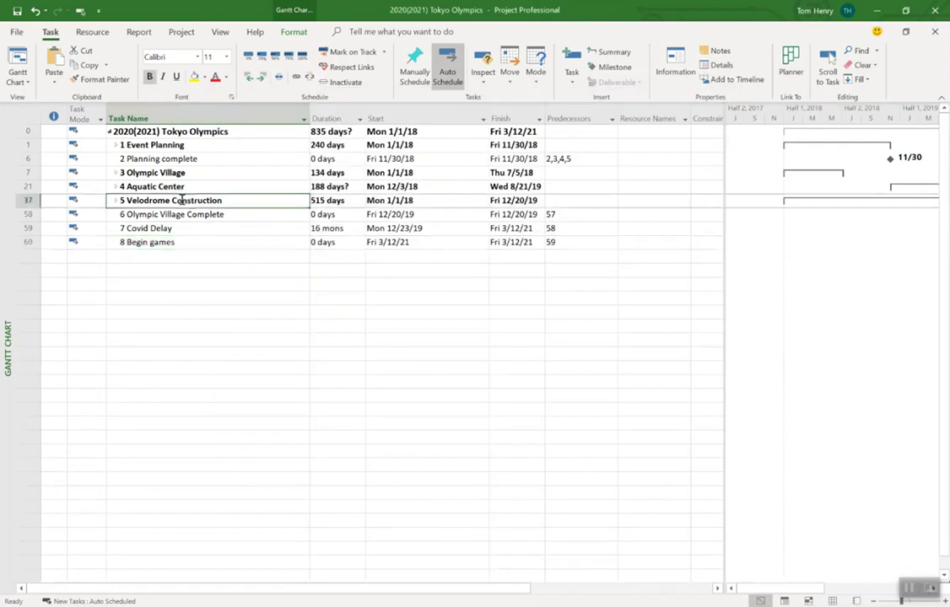
left_click(193, 200)
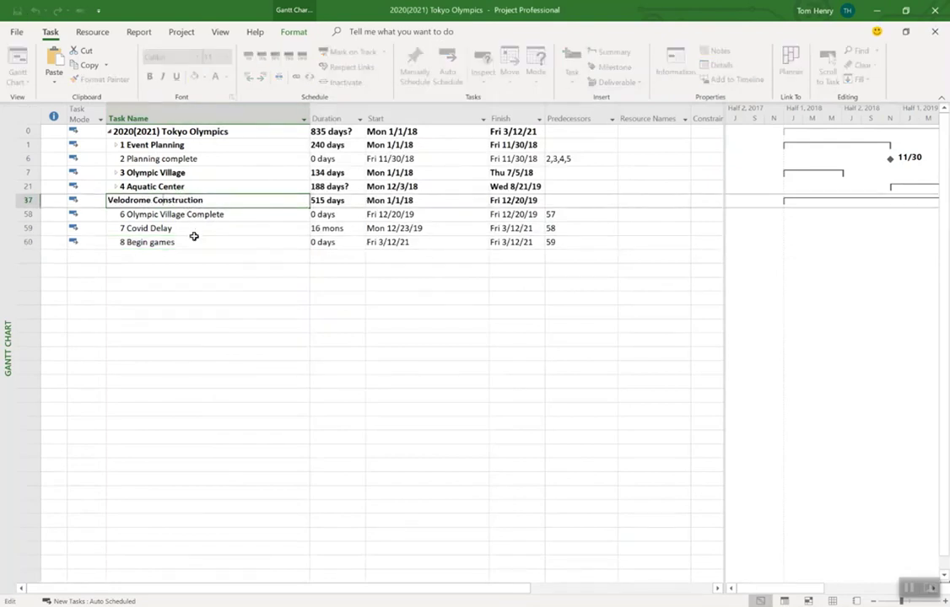
left_click(195, 240)
Turn the entry bar back on and edit the Aquatic Center name through it
left_click(10, 33)
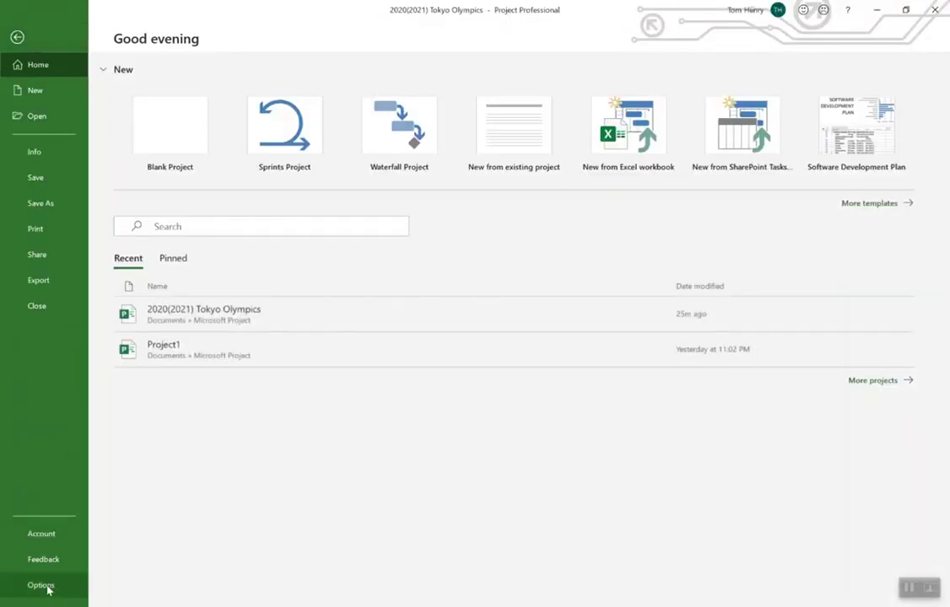
left_click(47, 585)
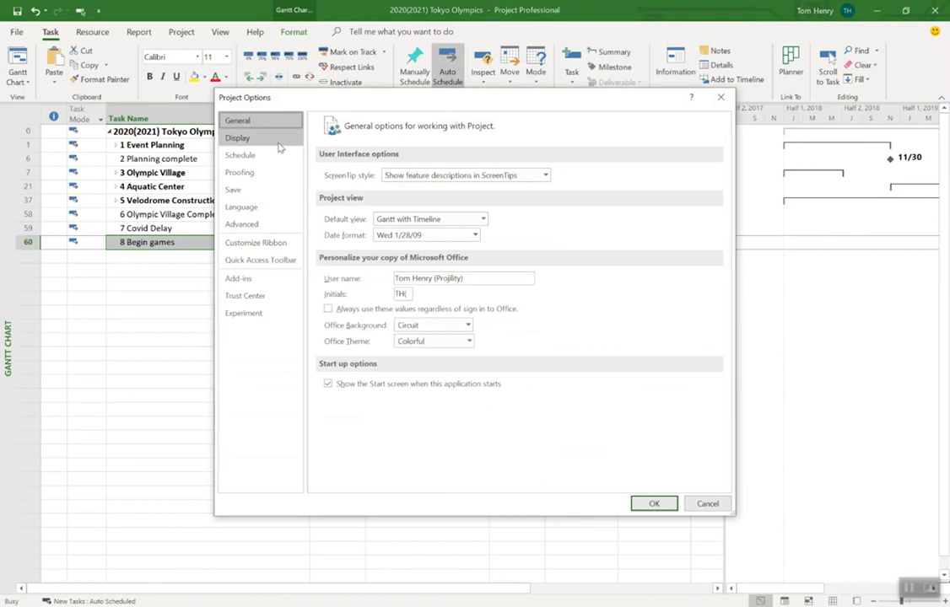
left_click(245, 137)
left_click(328, 337)
left_click(664, 504)
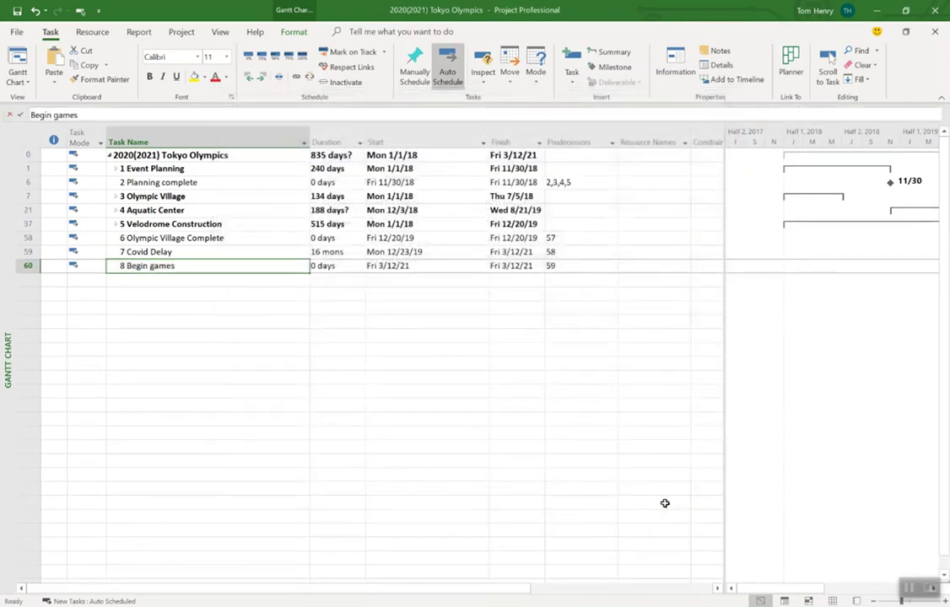
left_click(272, 211)
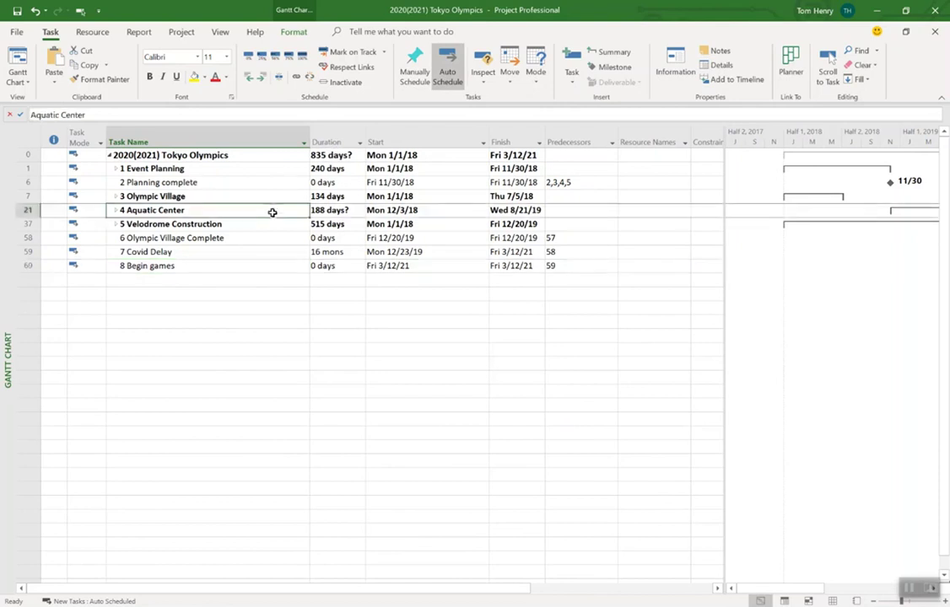
left_click(58, 115)
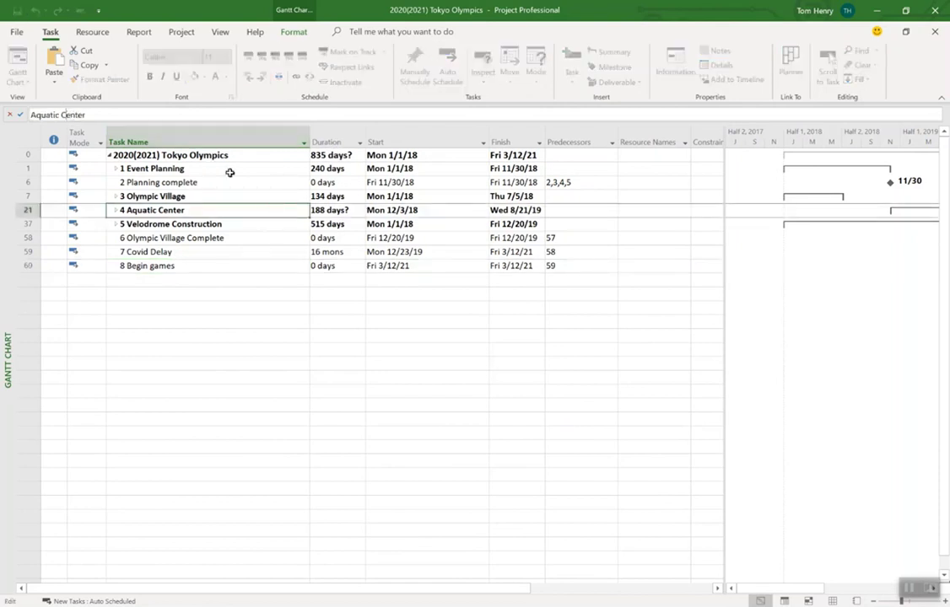
left_click(211, 256)
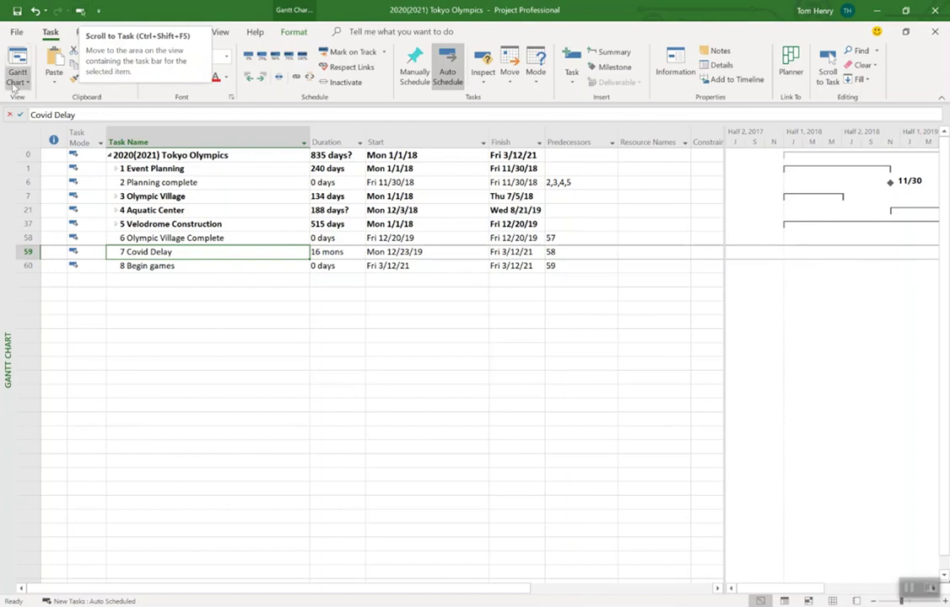
Open the Quick Access Toolbar settings and remove Scroll to Task from the toolbar
left_click(99, 13)
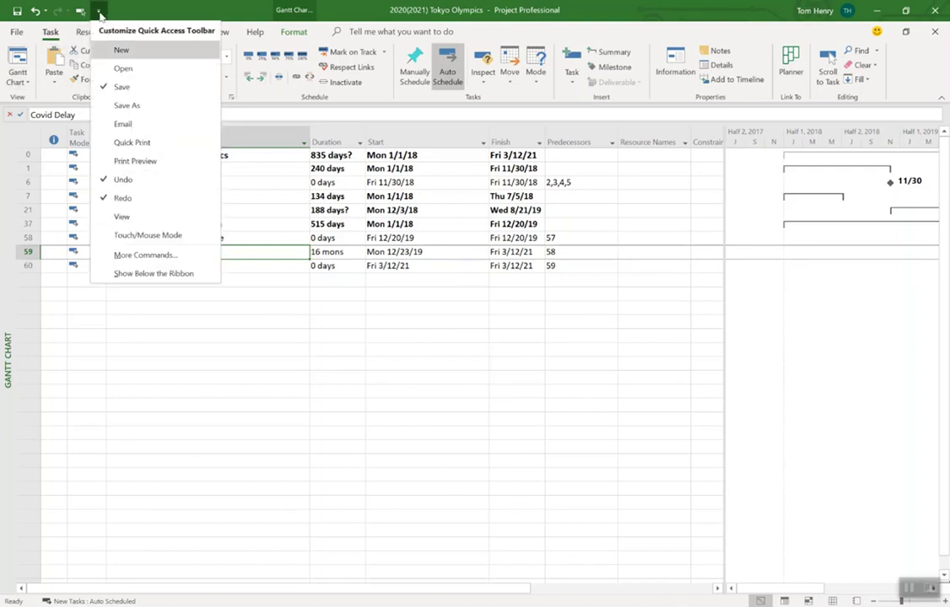
left_click(157, 254)
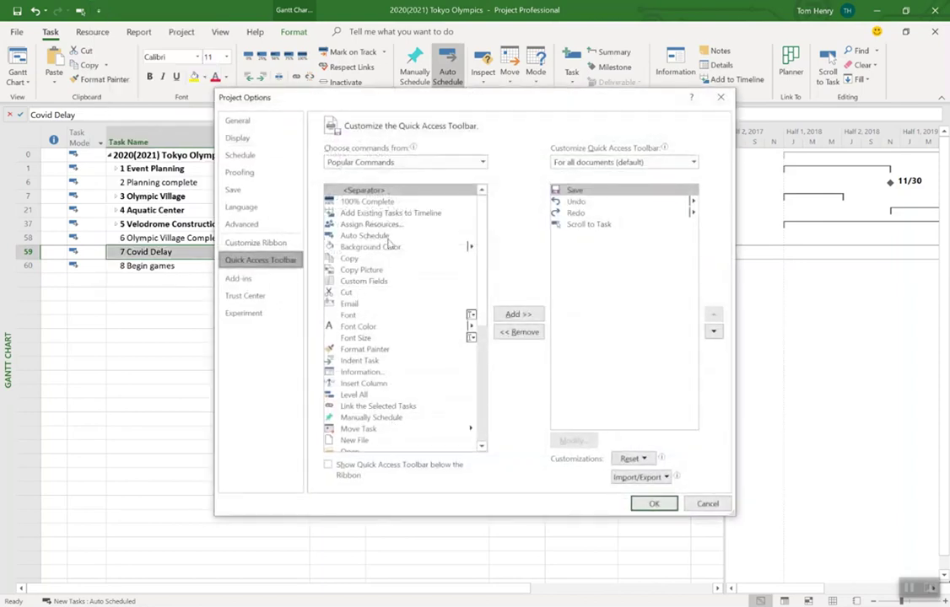
left_click(384, 394)
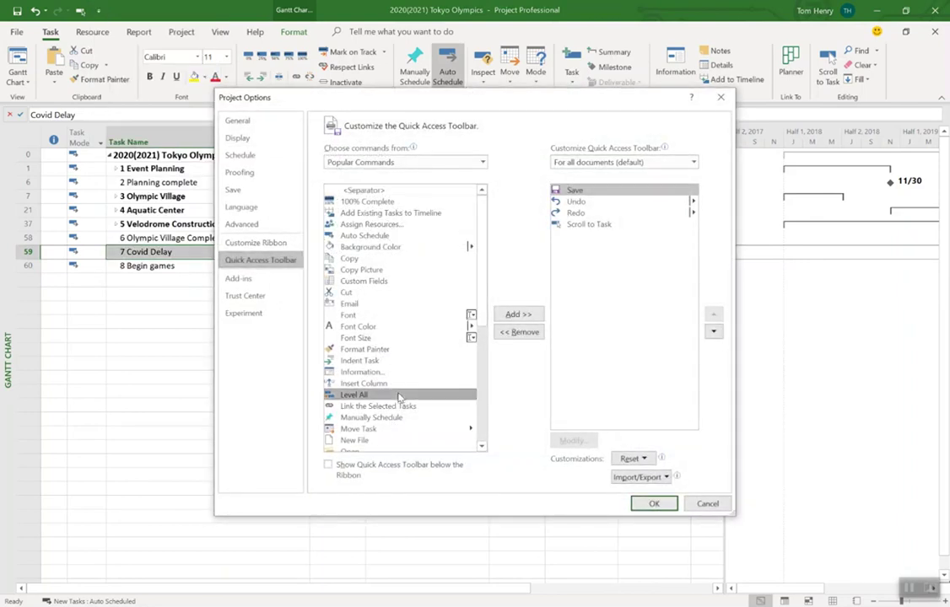
left_click(395, 327)
left_click(617, 225)
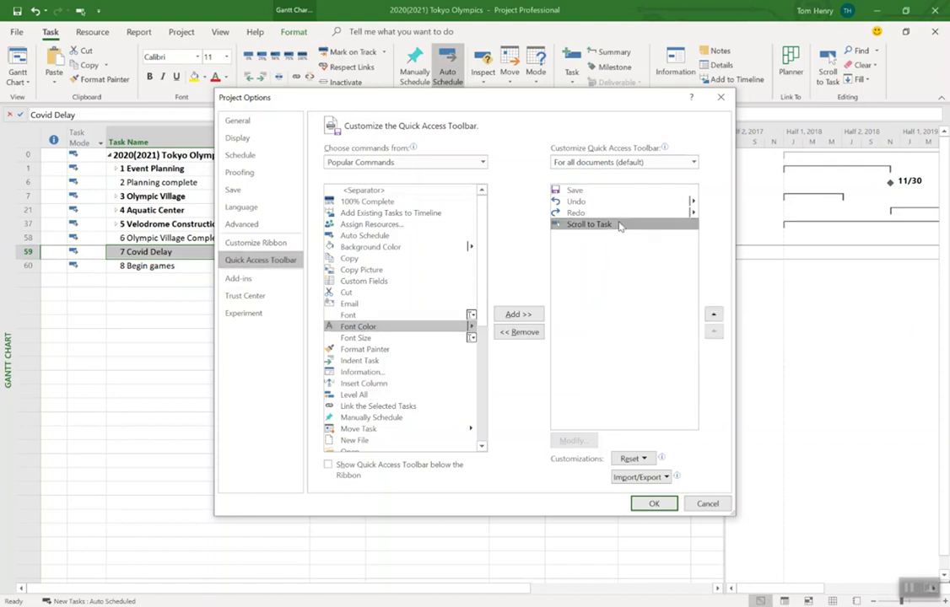
left_click(519, 332)
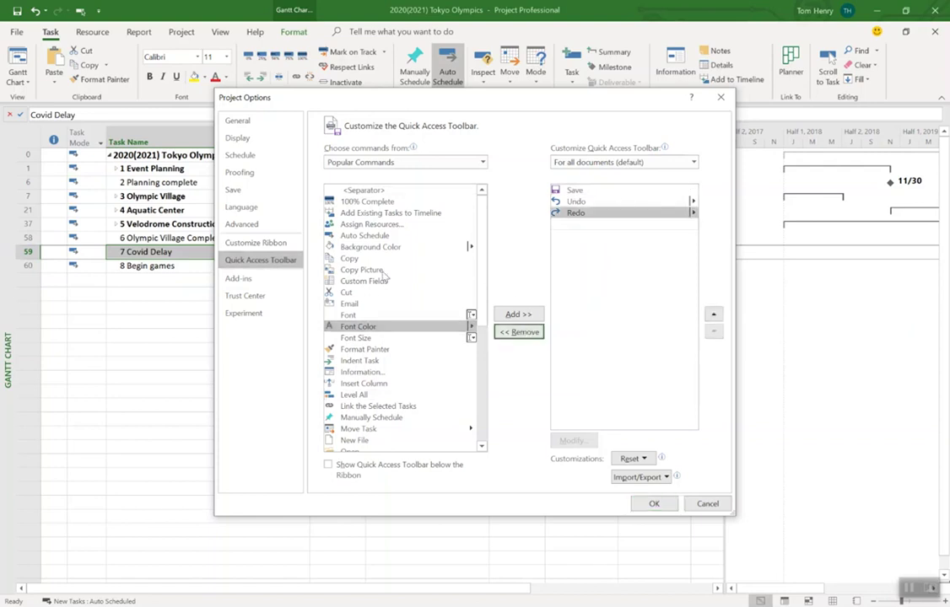
Add Scroll to Task back to the Quick Access Toolbar from Popular Commands
left_click(381, 226)
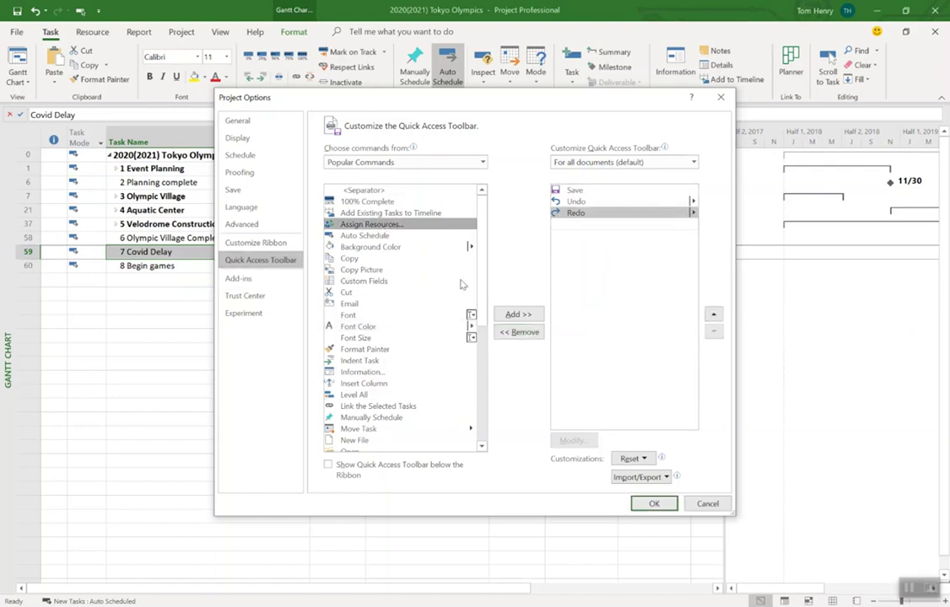
scroll(423, 304, "down", 3)
left_click(397, 382)
scroll(397, 371, "down", 3)
scroll(397, 362, "down", 1)
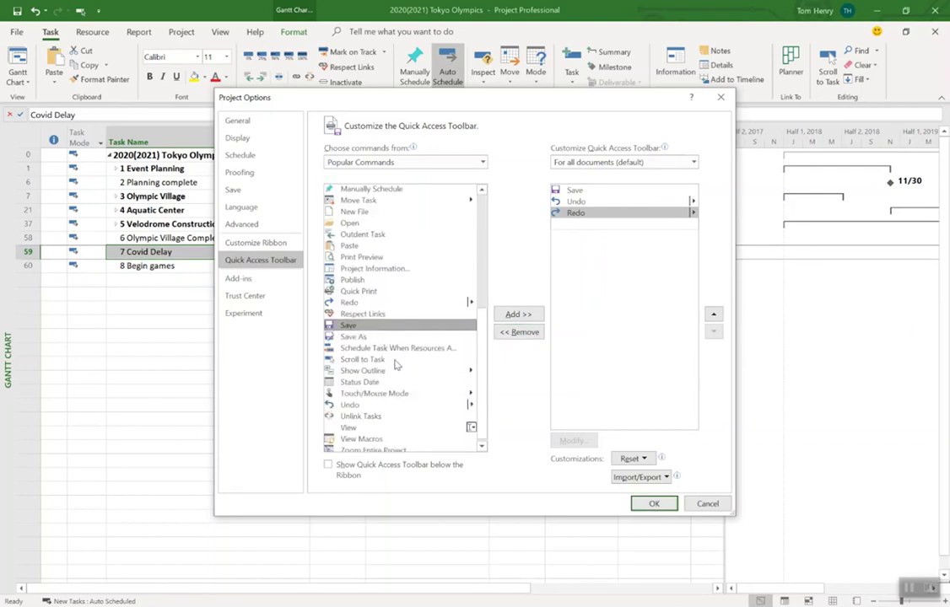
left_click(395, 359)
left_click(518, 314)
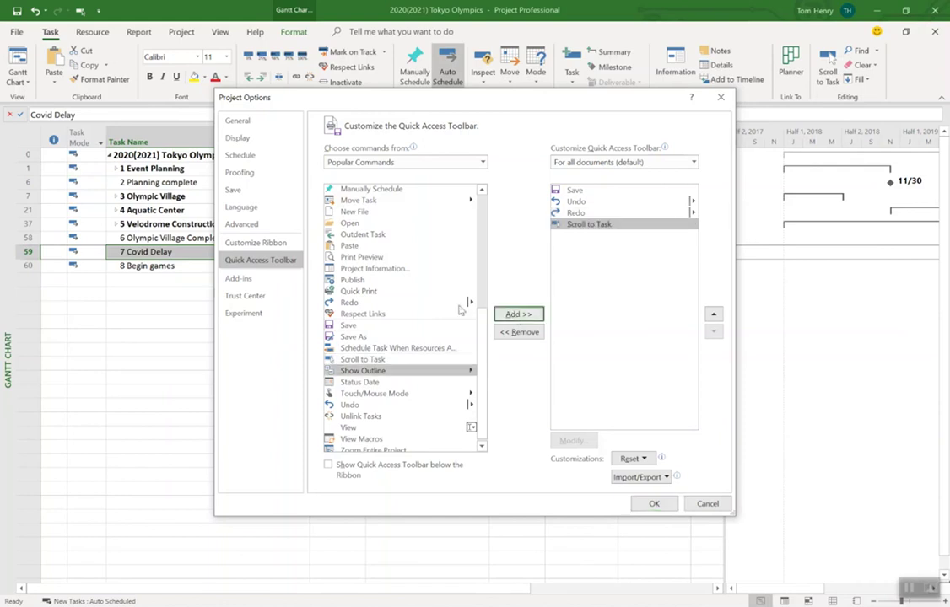
Add Publish to the toolbar and move it up two places to sit after Save
scroll(381, 329, "down", 1)
left_click(380, 277)
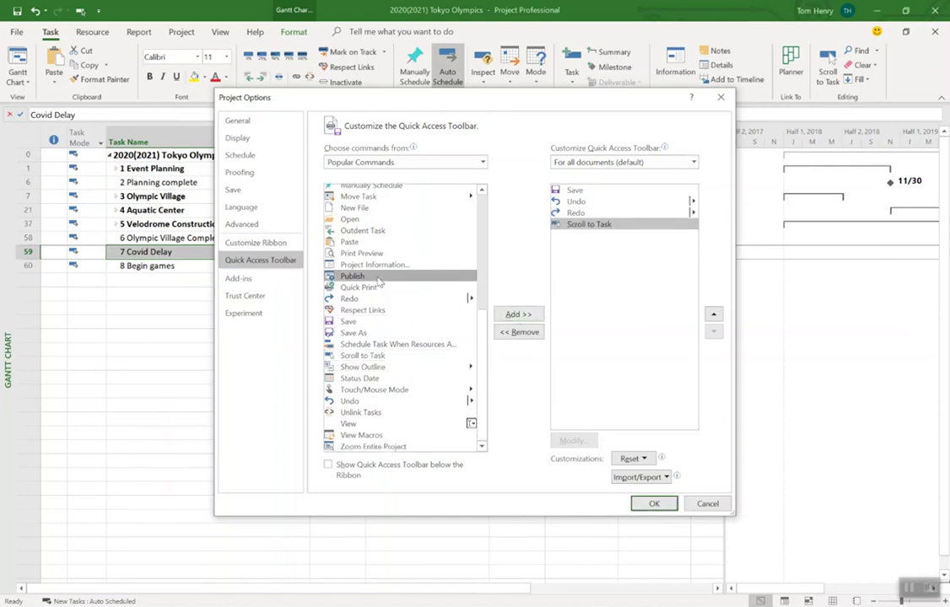
left_click(510, 314)
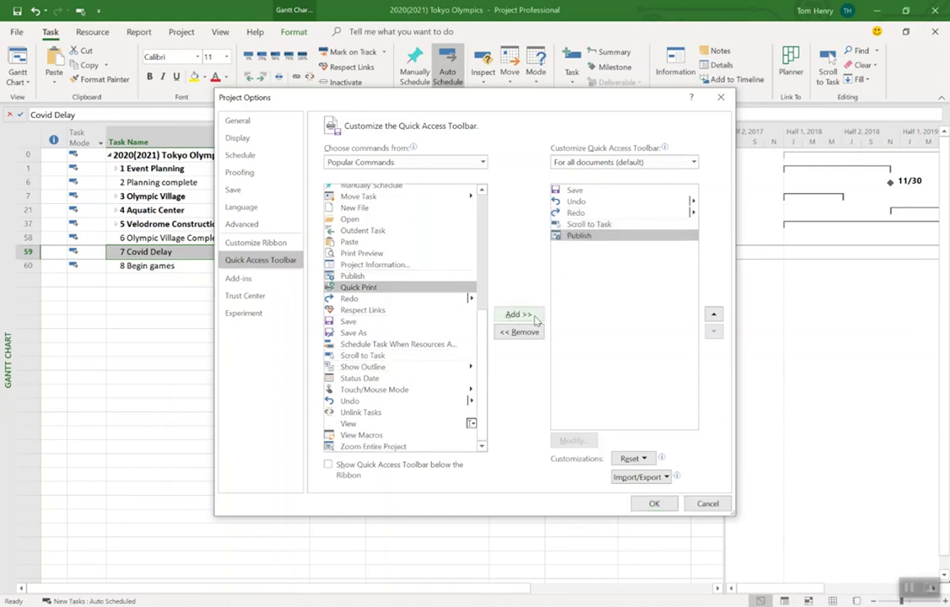
left_click(713, 314)
left_click(712, 314)
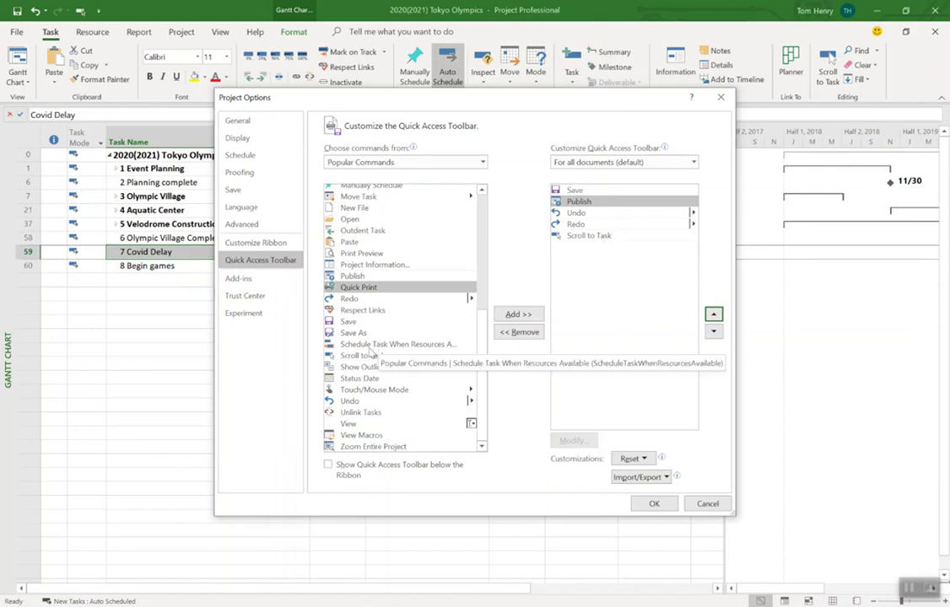
left_click(369, 348)
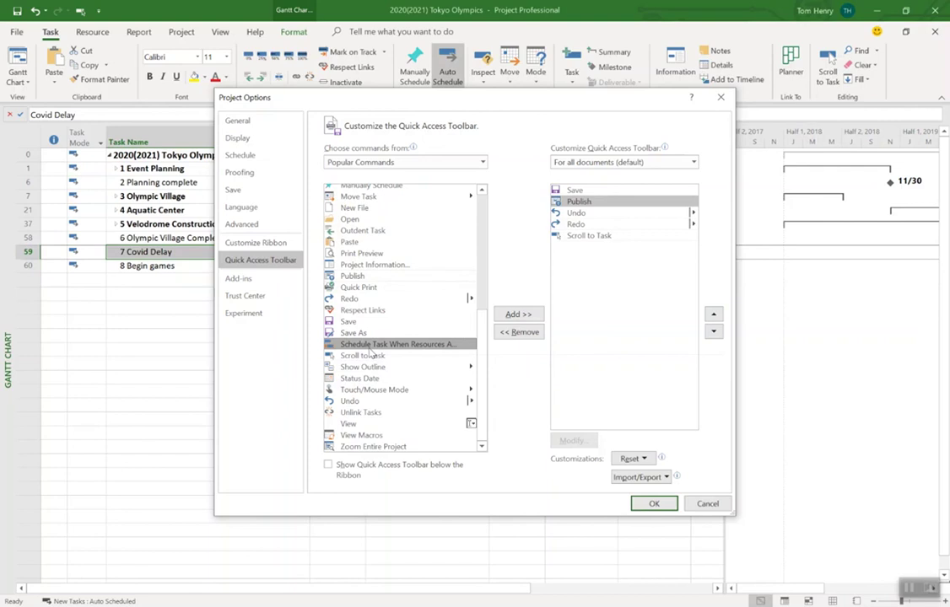
Switch the command source to All Commands and scroll down to Cleanup Cache
left_click(480, 162)
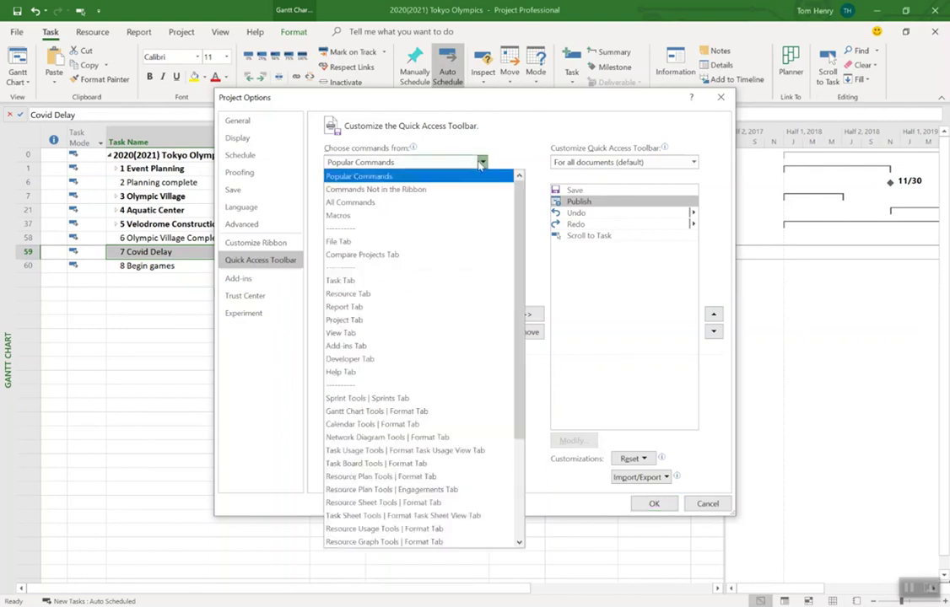
key("Escape")
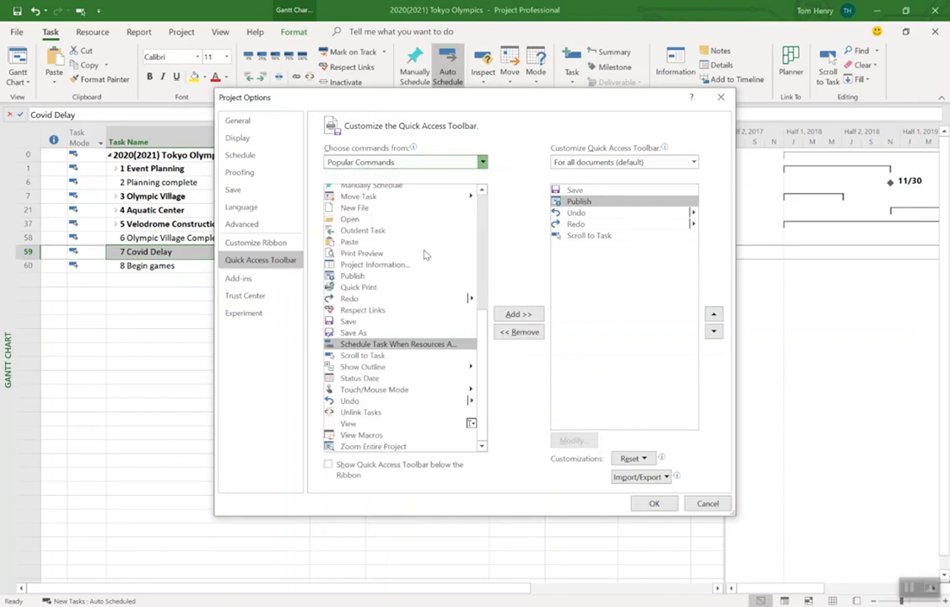
key("Down")
key("Down")
scroll(383, 354, "down", 10)
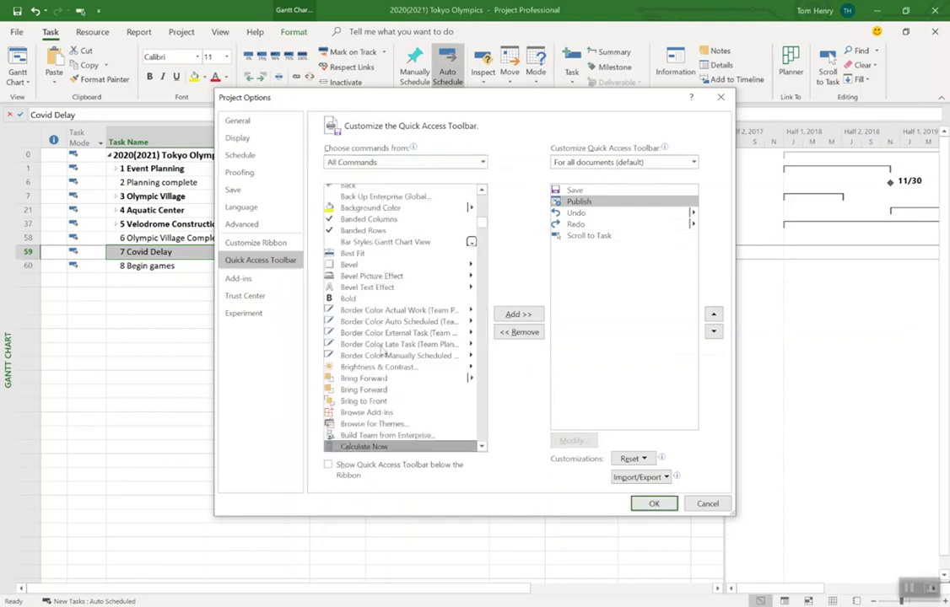
scroll(382, 352, "down", 6)
key("Down")
key("Down")
key("Down")
key("Down")
key("Down")
key("Down")
key("Down")
key("Down")
key("Down")
scroll(377, 361, "down", 1)
scroll(377, 361, "down", 3)
scroll(377, 361, "down", 5)
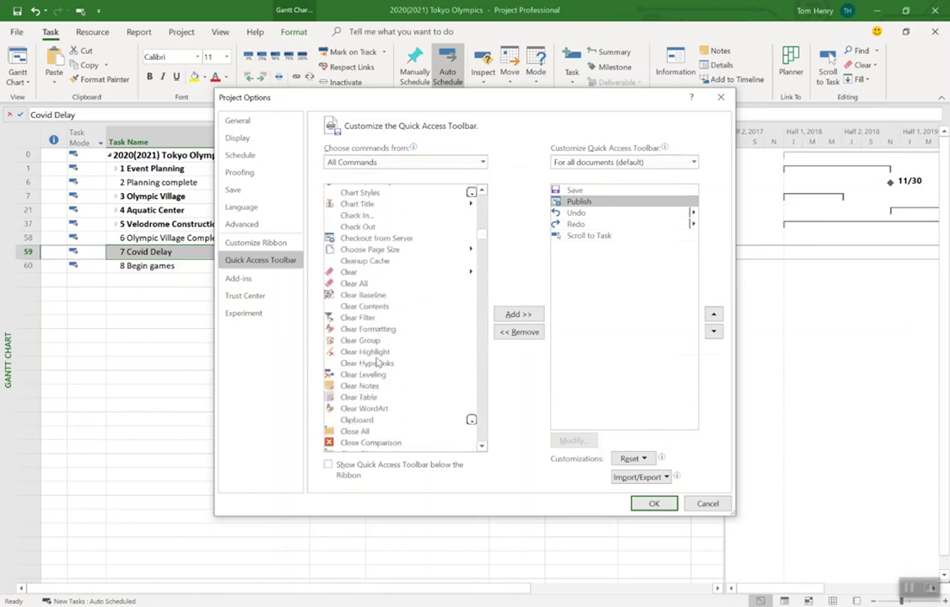
scroll(377, 361, "down", 1)
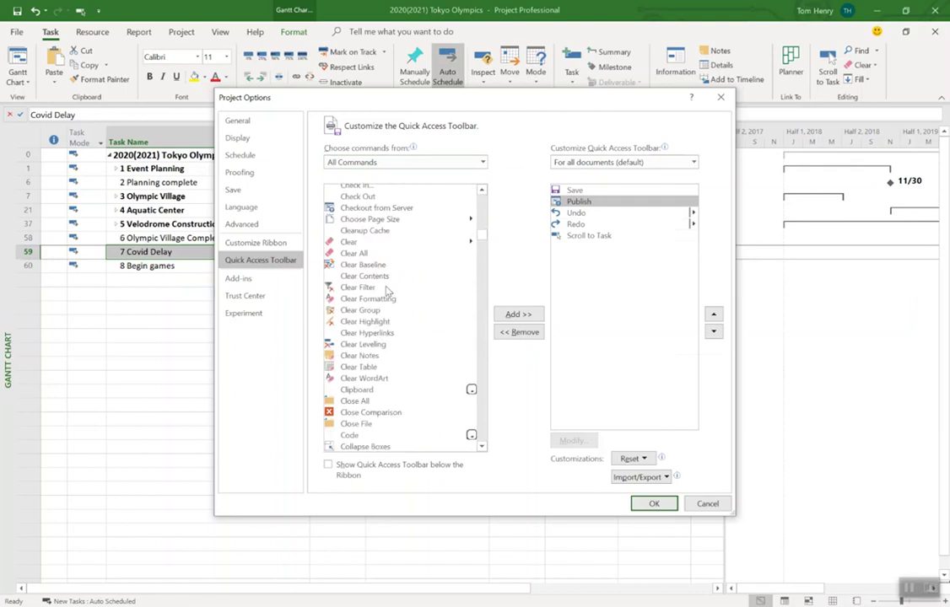
scroll(387, 291, "down", 1)
scroll(387, 291, "down", 2)
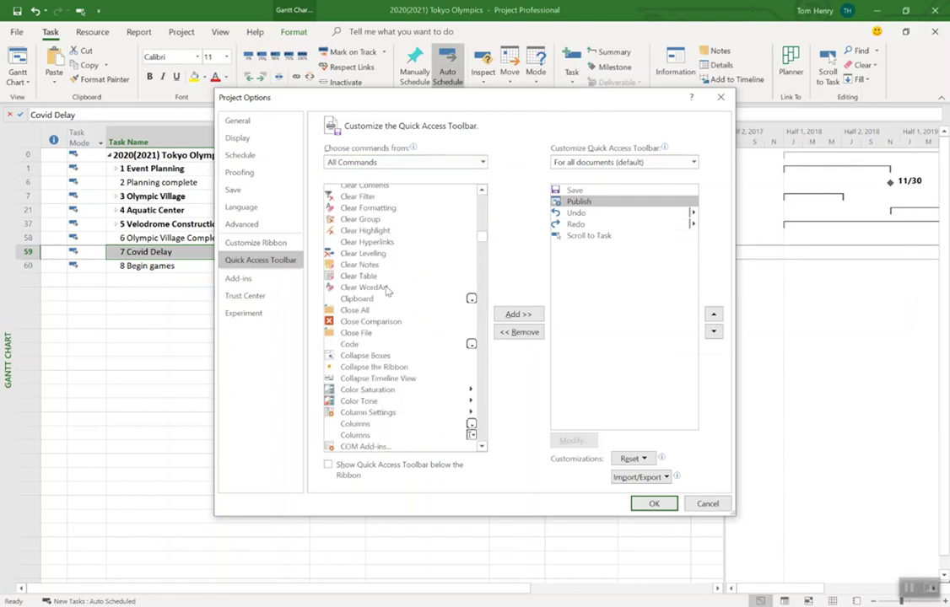
scroll(387, 290, "up", 2)
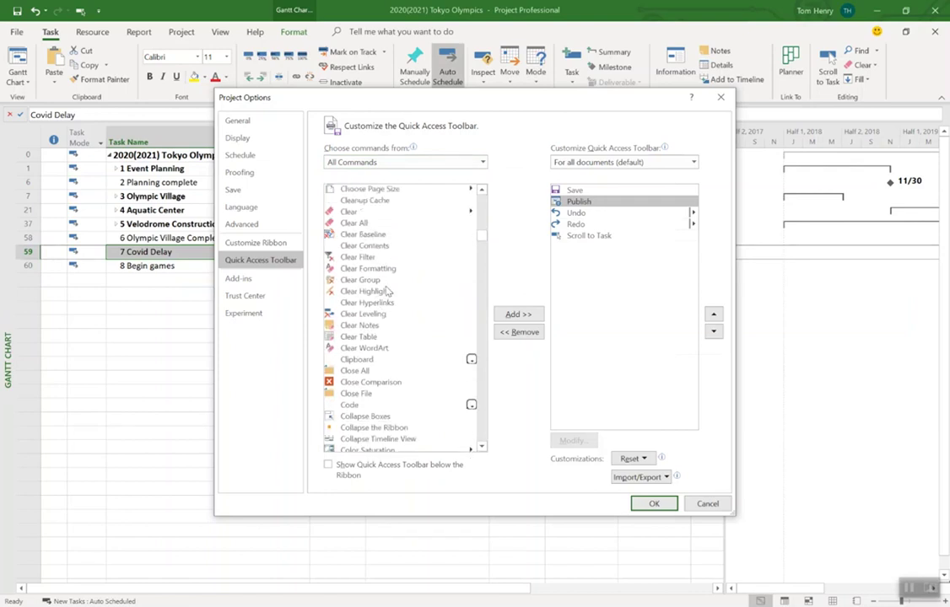
Add Cleanup Cache, move it one place down after Redo, and confirm the options
left_click(374, 212)
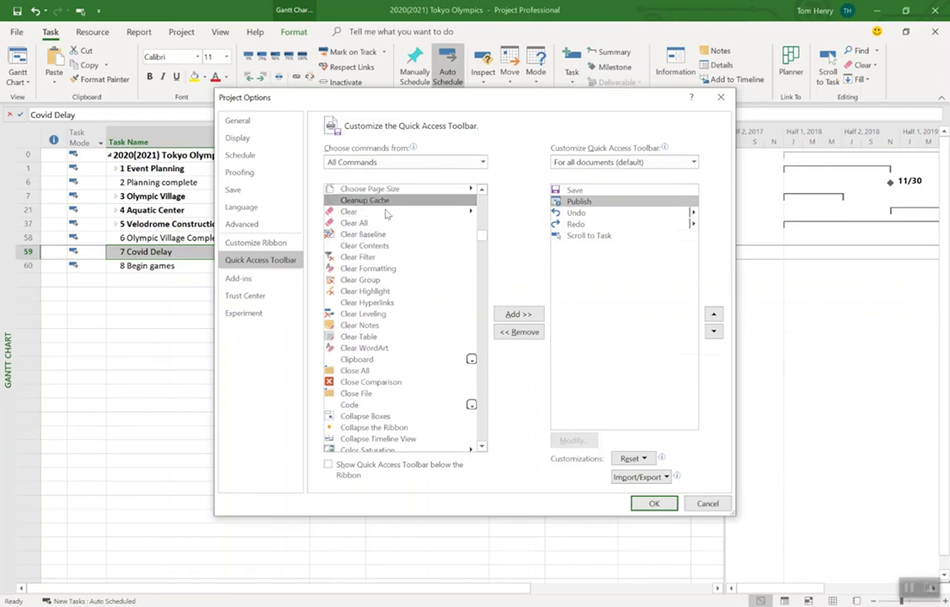
left_click(516, 315)
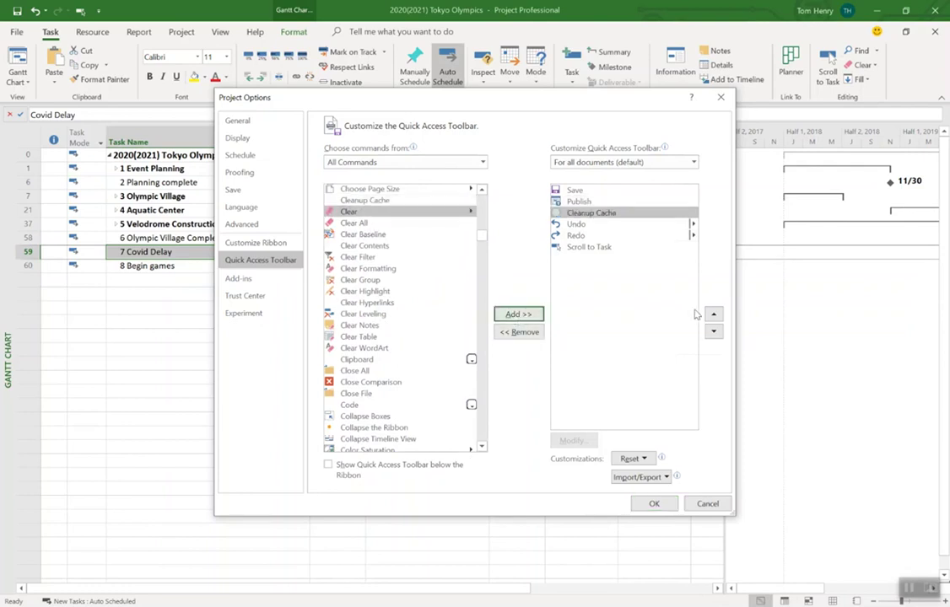
left_click(713, 331)
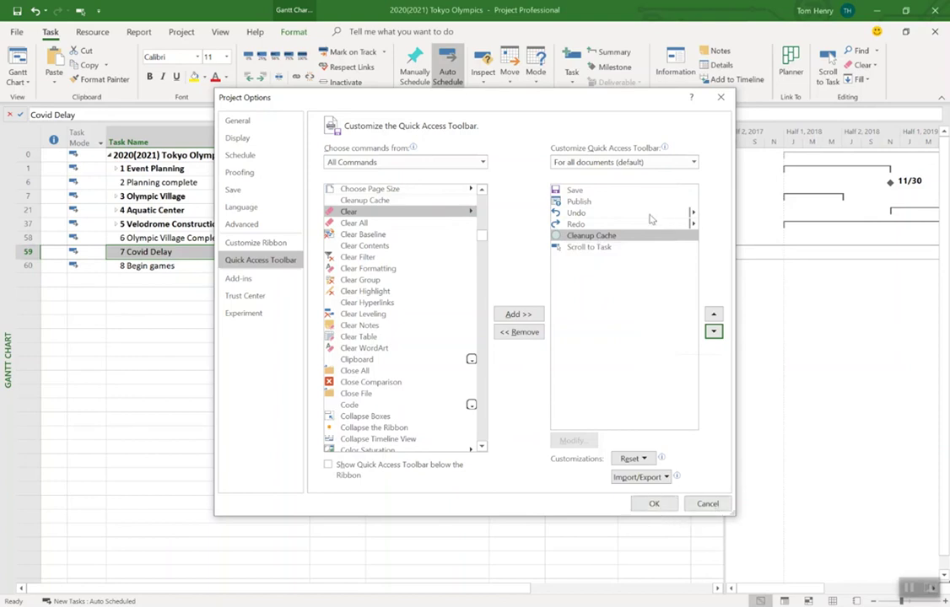
left_click(657, 504)
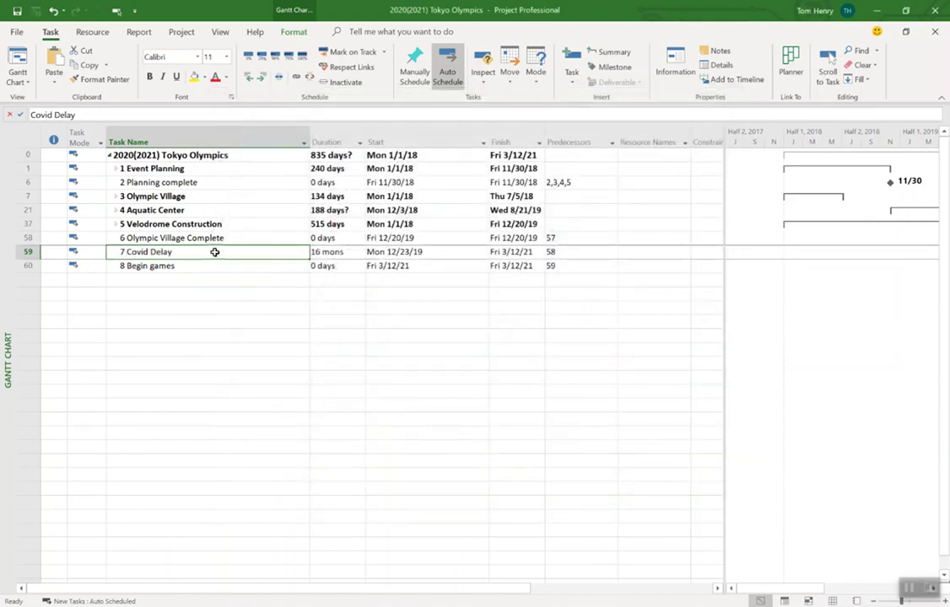
Expand Aquatic Center and scroll the chart to the 4.2.1 Dig Pools bar
left_click(206, 210)
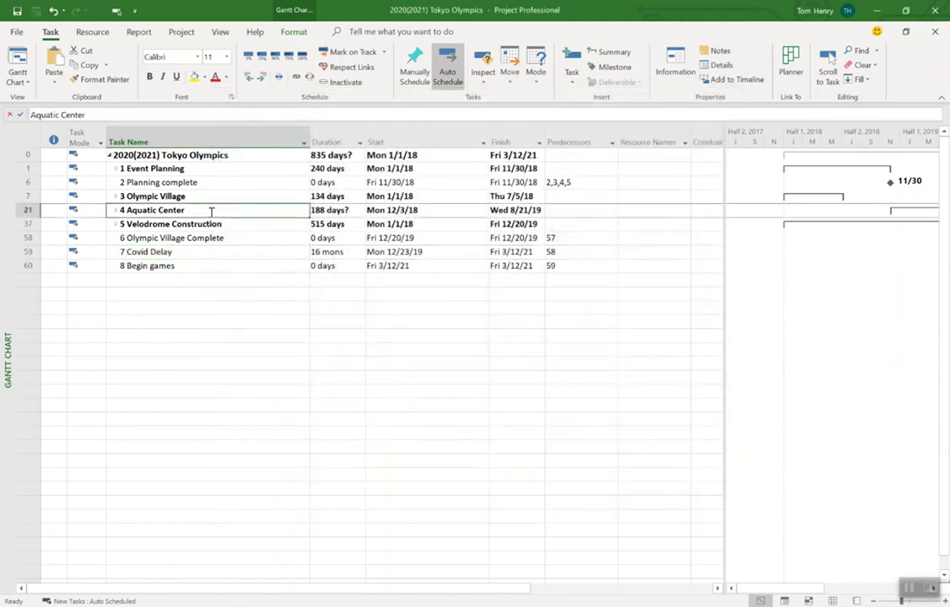
left_click(116, 210)
left_click(176, 279)
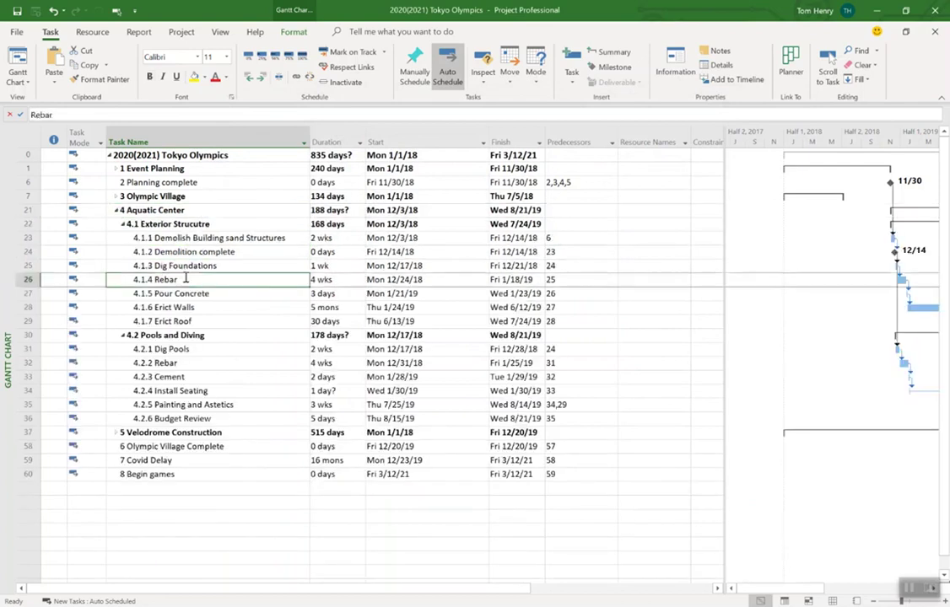
left_click(196, 349)
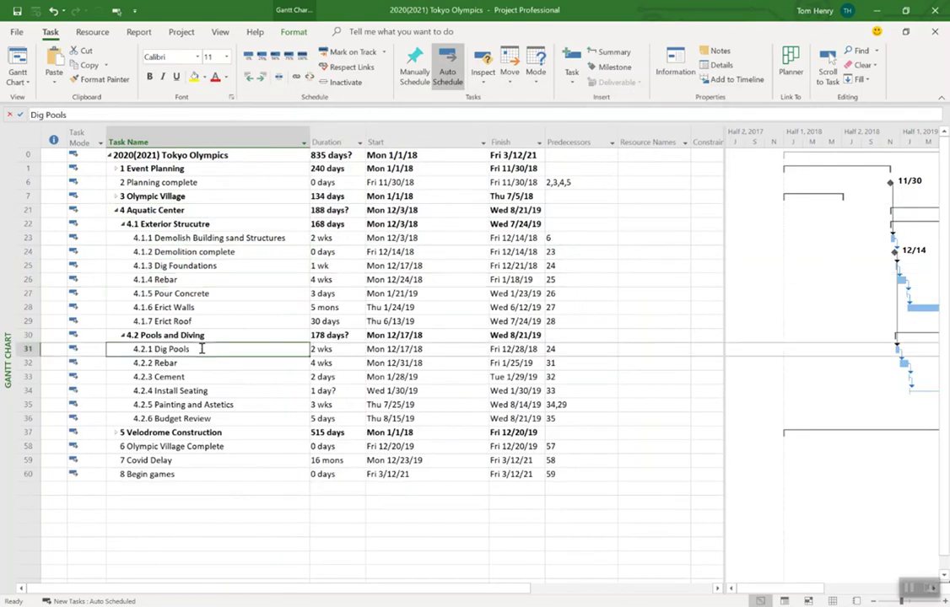
left_click(117, 12)
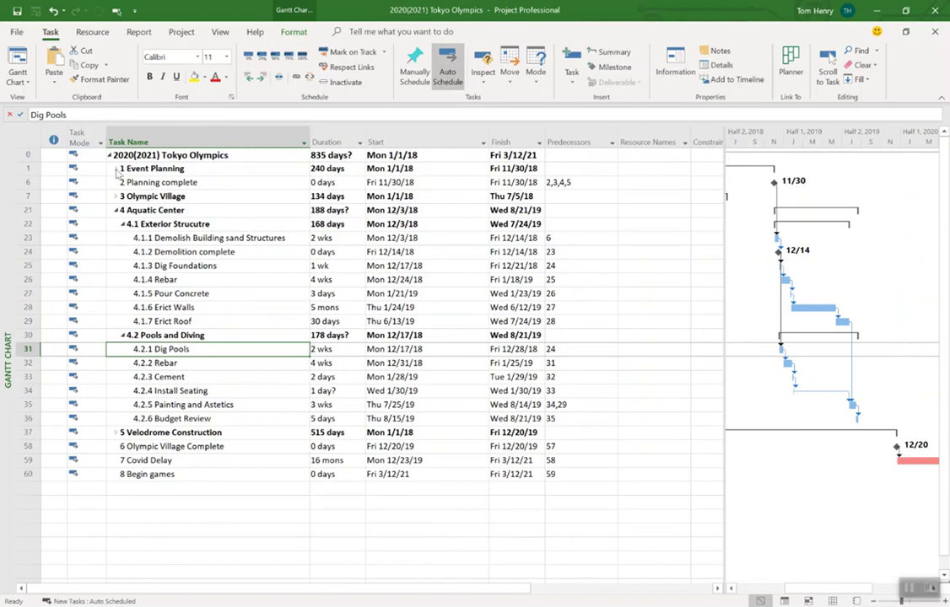
Expand Event Planning and scroll to the Logistics through Permits subtask bars
left_click(116, 169)
left_click_drag(150, 182, 163, 211)
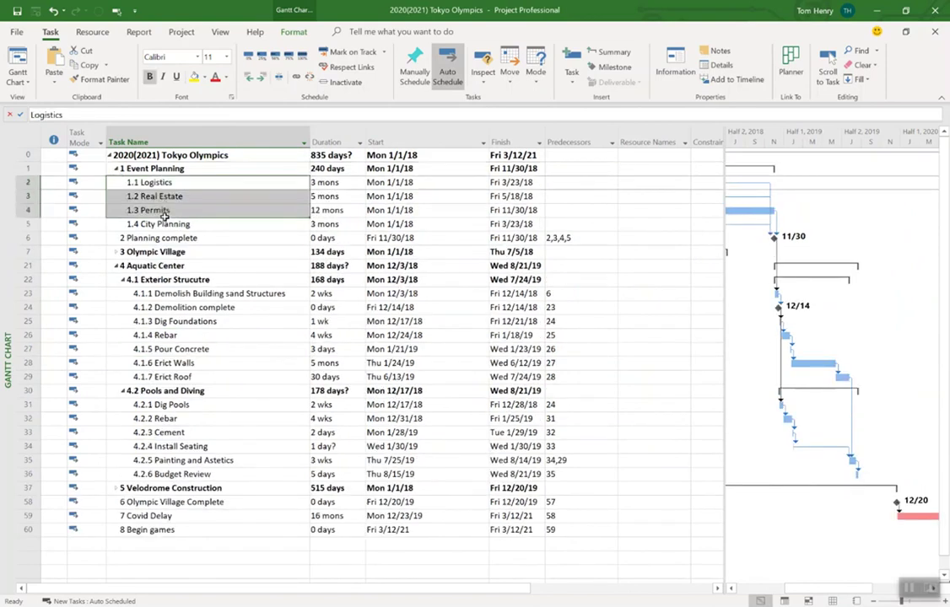
left_click(115, 12)
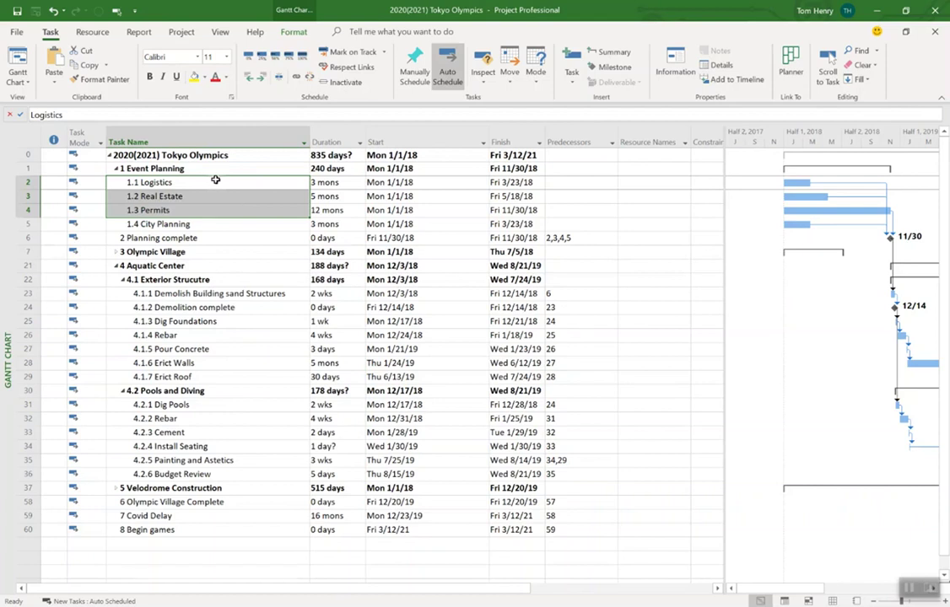
Select the Planning complete milestone and bring up the Gantt Chart Format commands
left_click(246, 282)
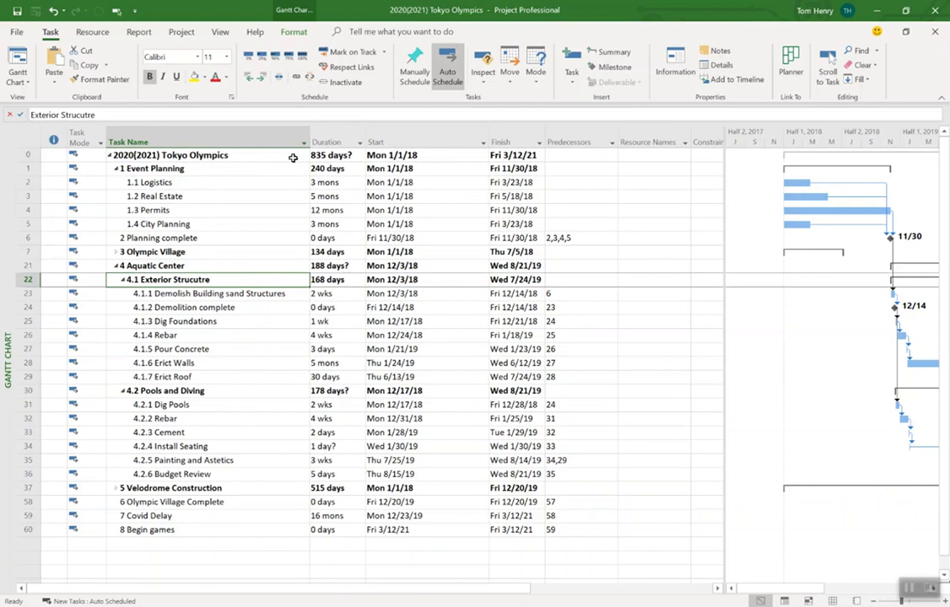
left_click(218, 156)
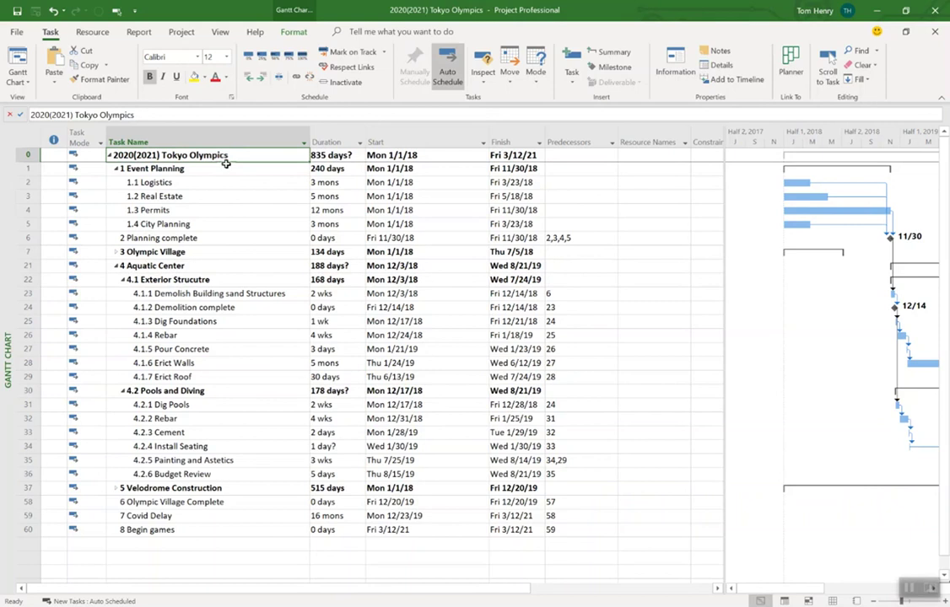
left_click(245, 242)
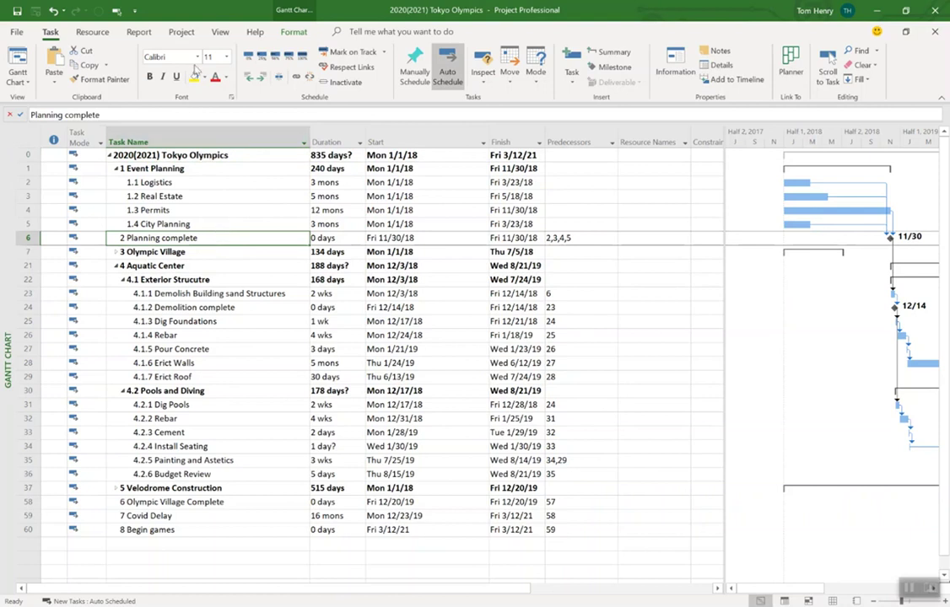
left_click(227, 36)
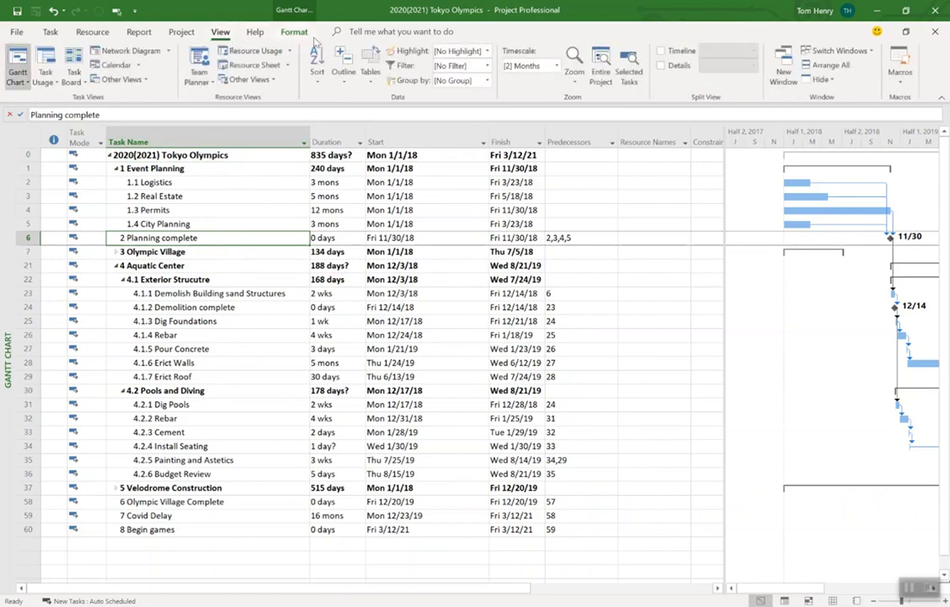
left_click(279, 36)
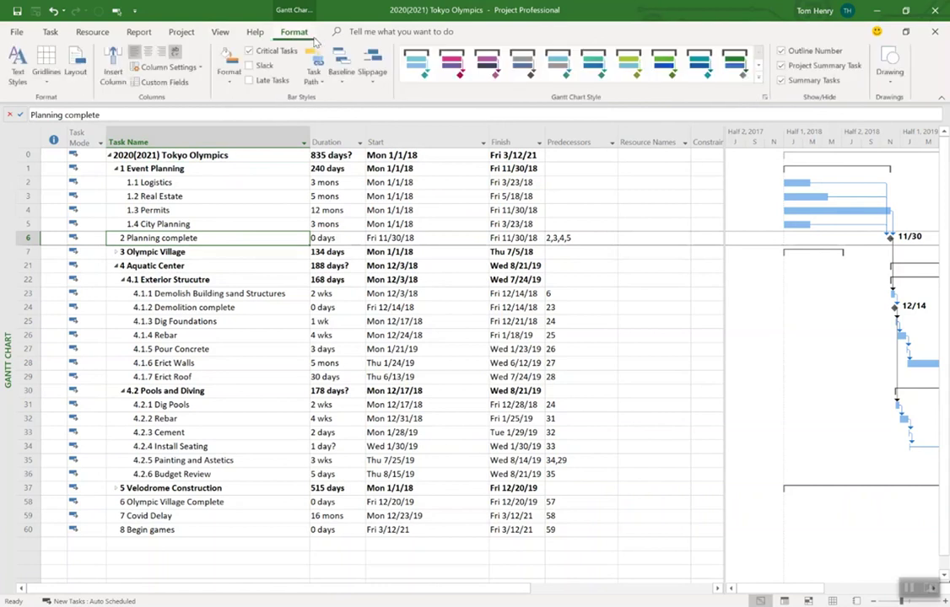
In Text Styles, give Summary Tasks a light green background colour
left_click(15, 59)
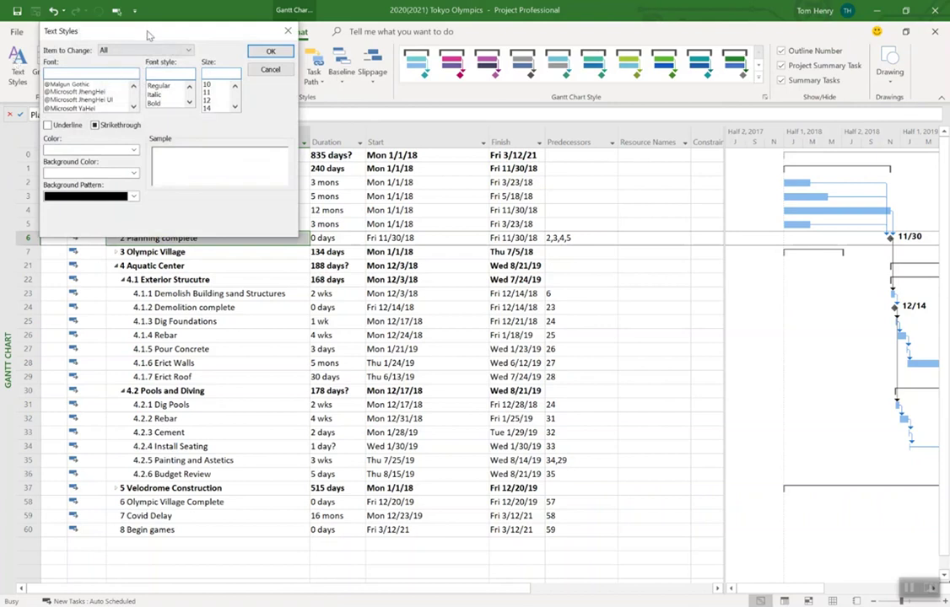
left_click_drag(147, 32, 453, 185)
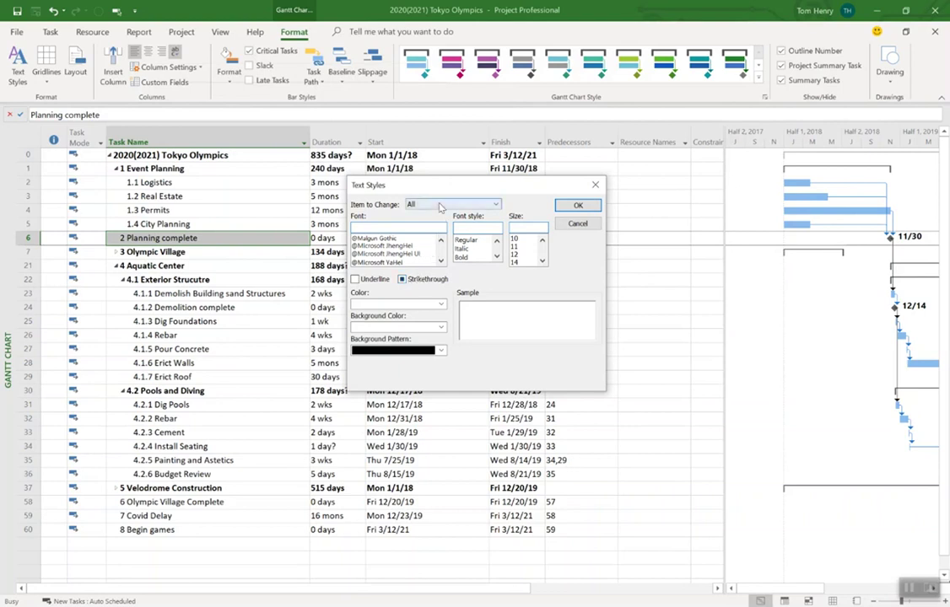
left_click(440, 207)
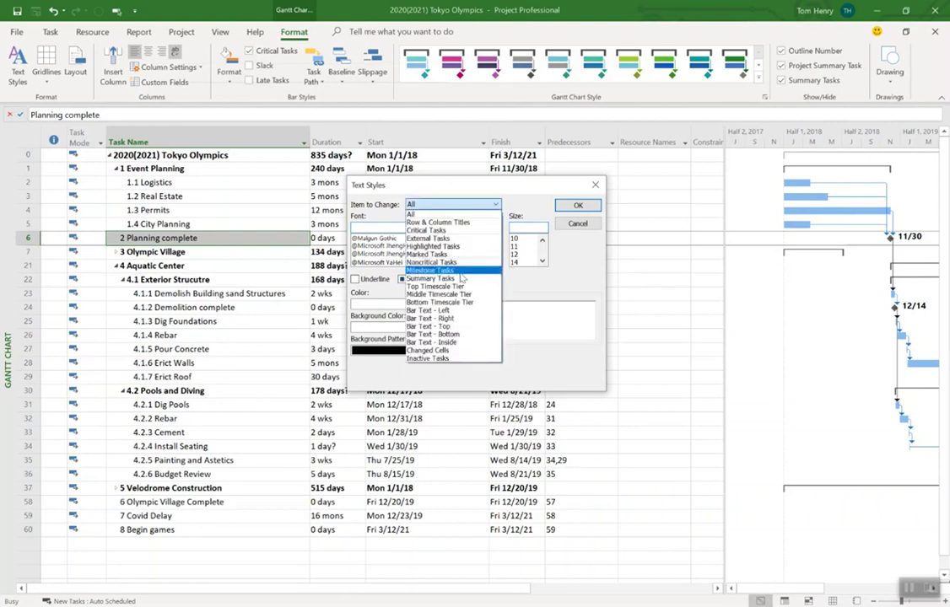
left_click(462, 281)
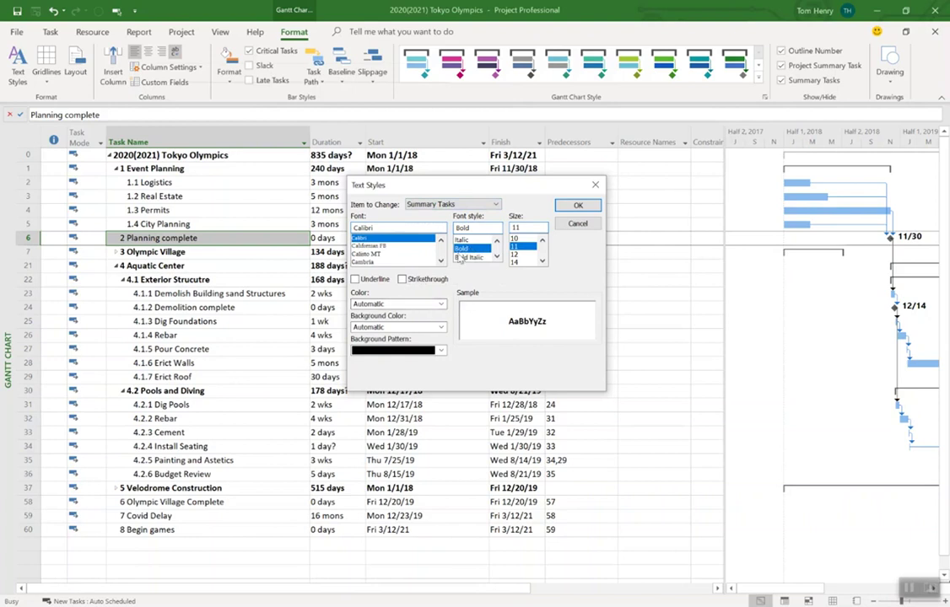
left_click(403, 327)
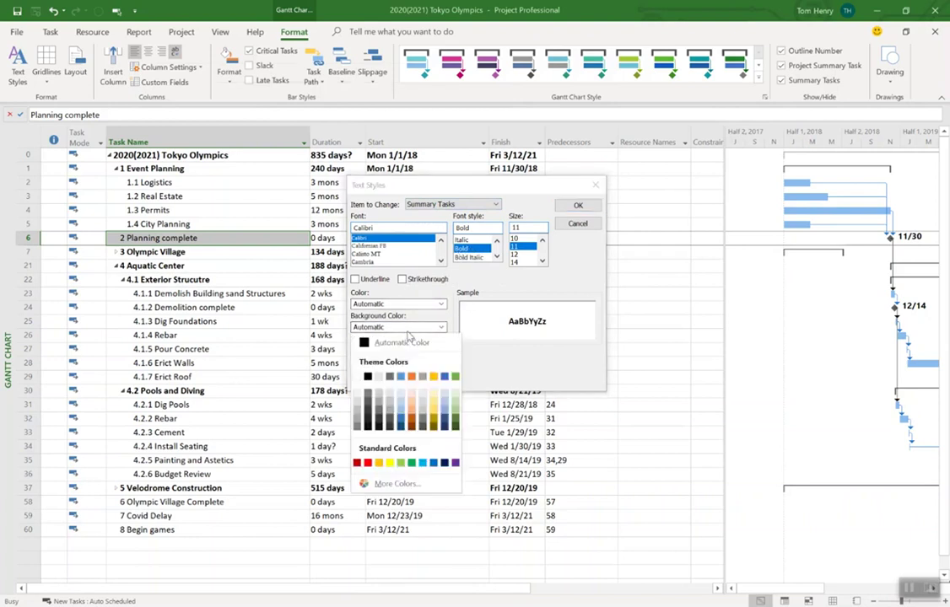
left_click(455, 398)
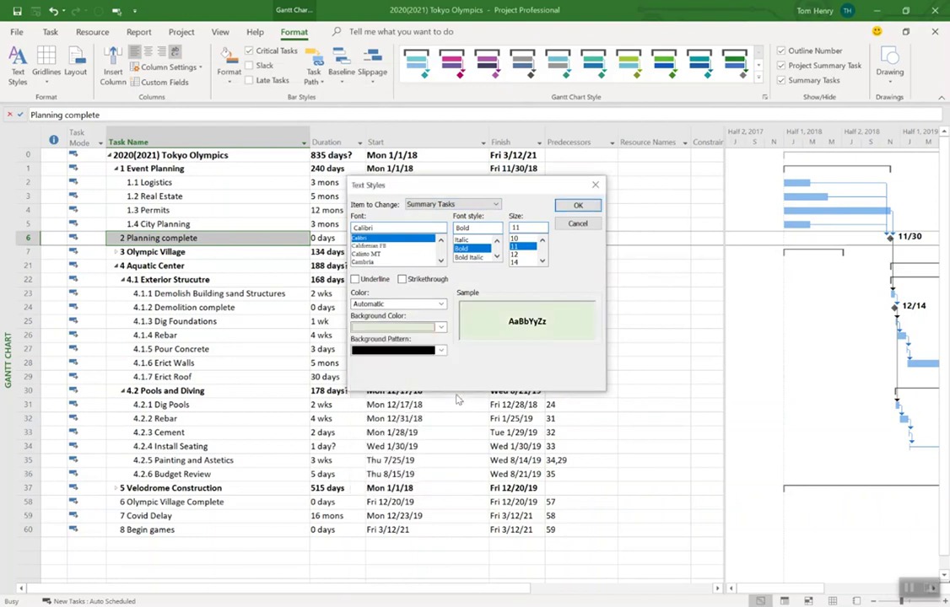
left_click(577, 205)
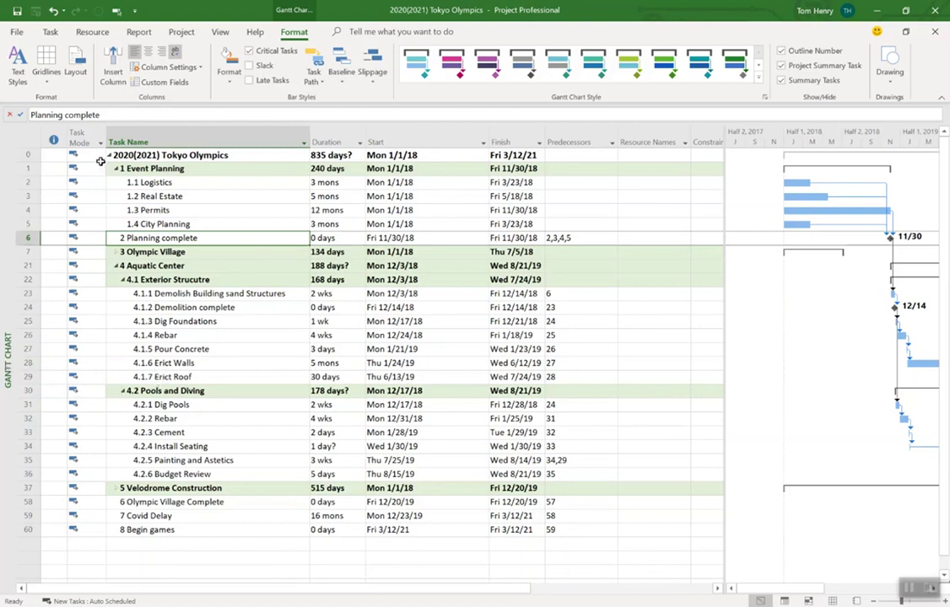
In Text Styles, set the Milestone Tasks text colour to blue
left_click(13, 82)
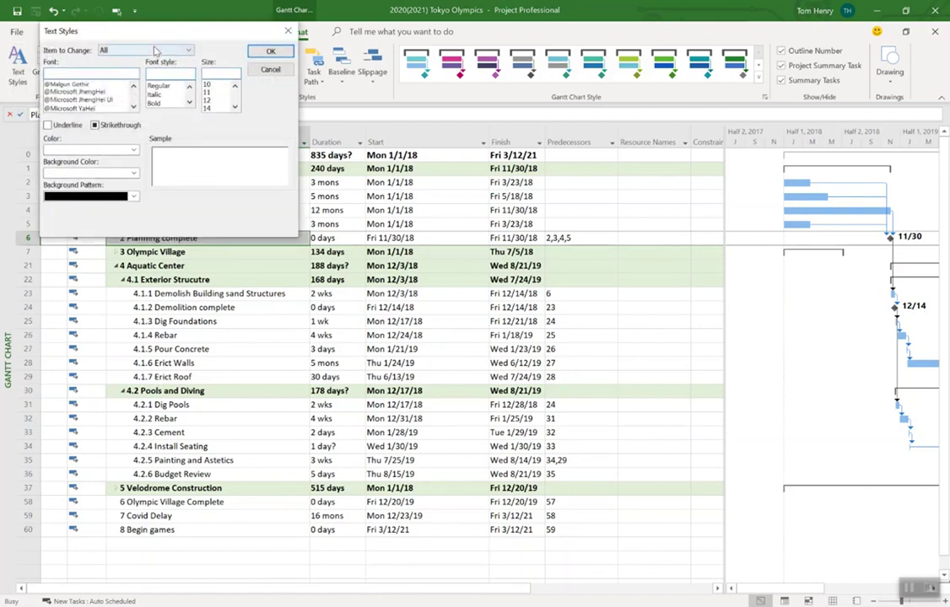
left_click_drag(157, 31, 452, 183)
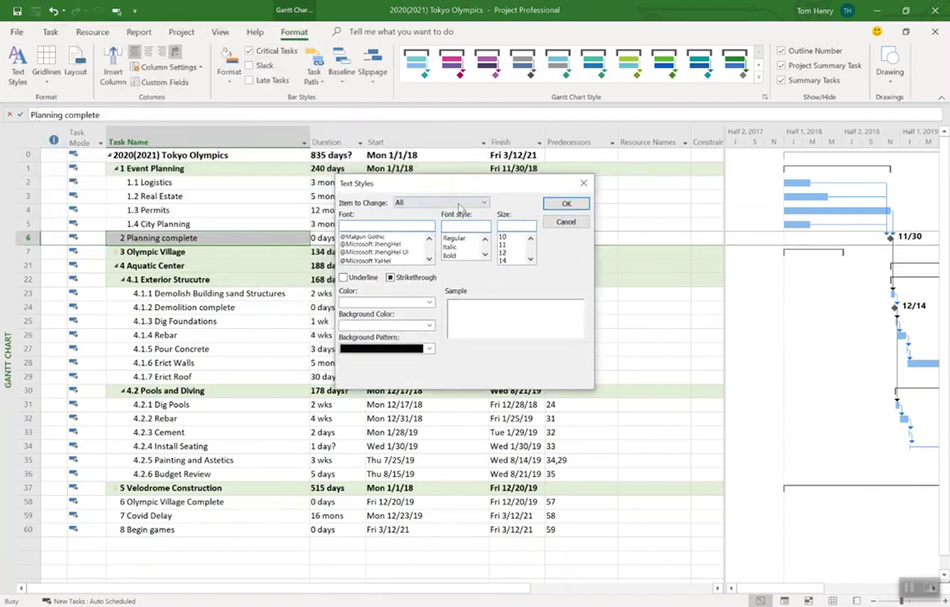
left_click(451, 202)
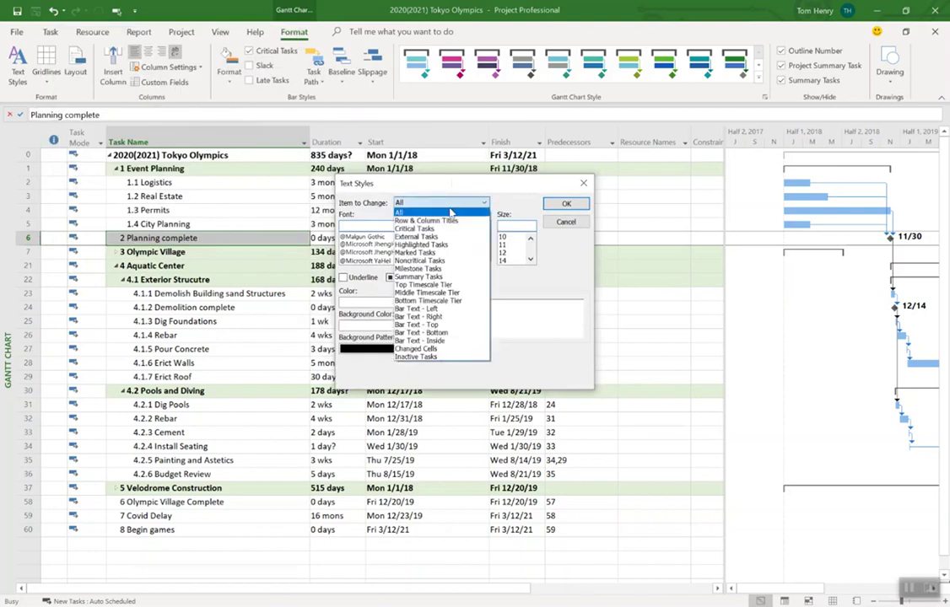
left_click(419, 268)
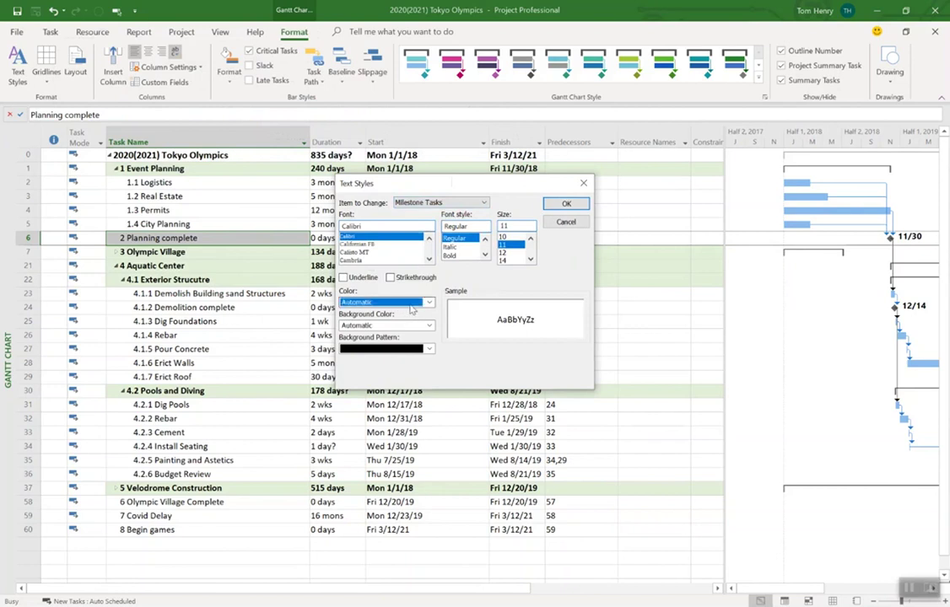
left_click(384, 302)
left_click(390, 394)
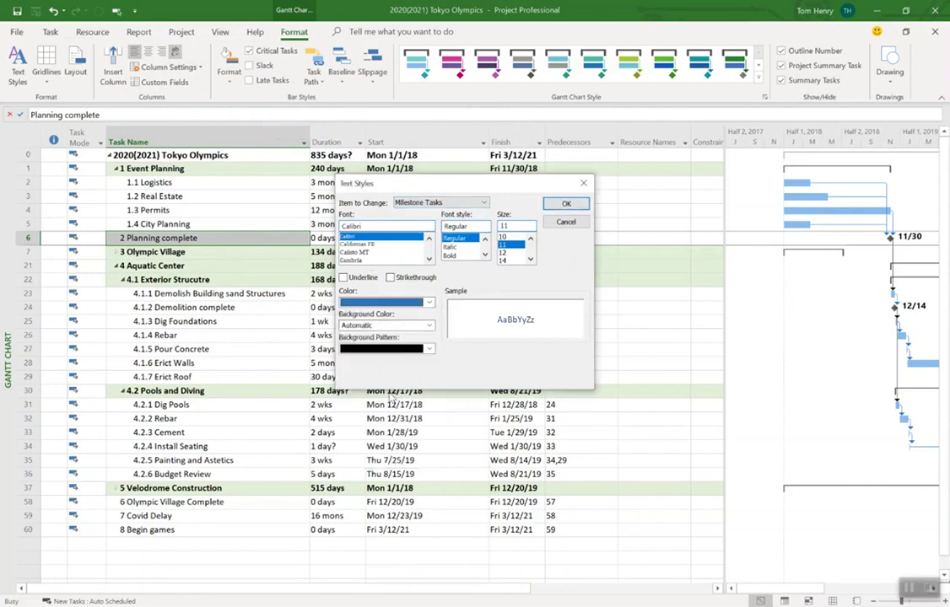
left_click(566, 203)
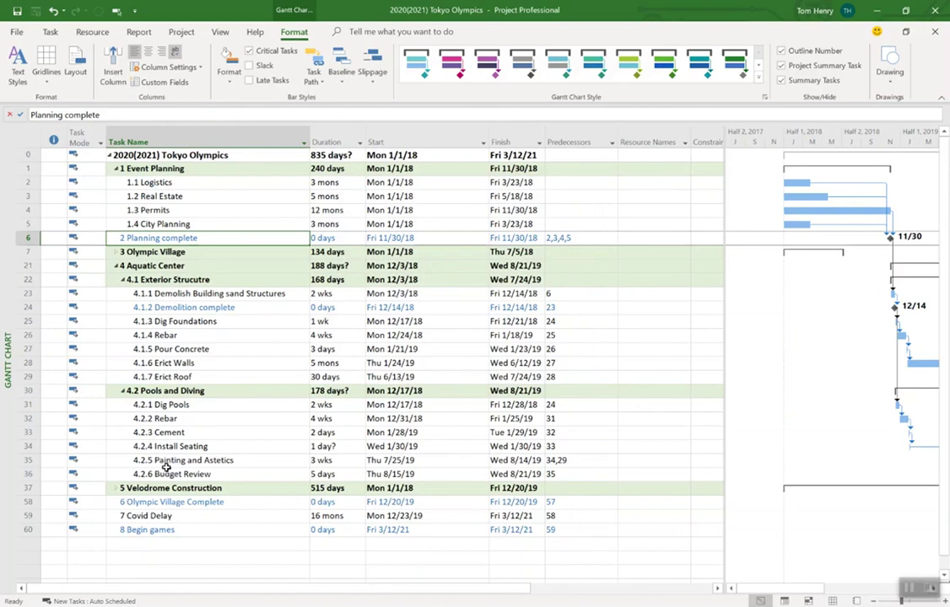
left_click(207, 169)
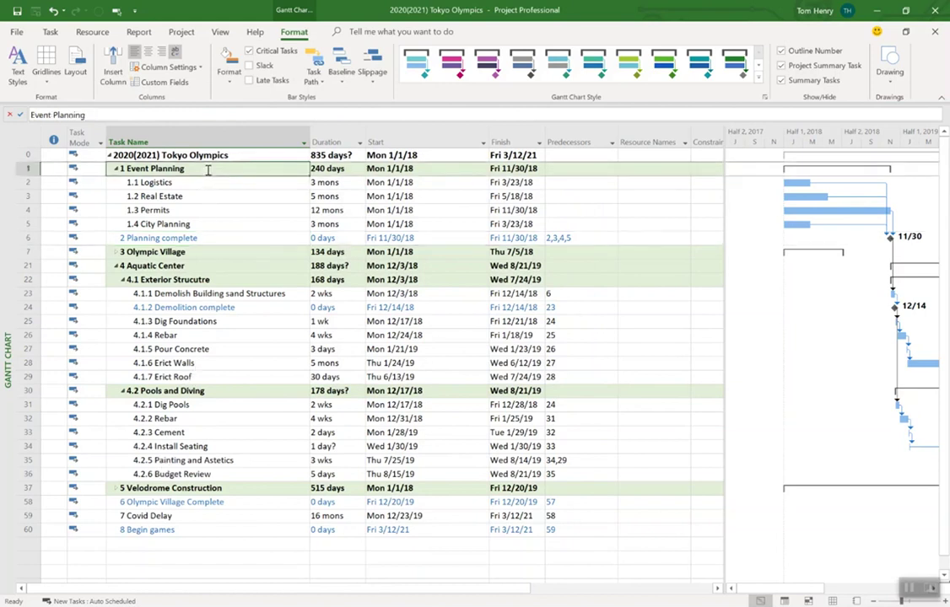
left_click(207, 184)
left_click(210, 213)
left_click(206, 242)
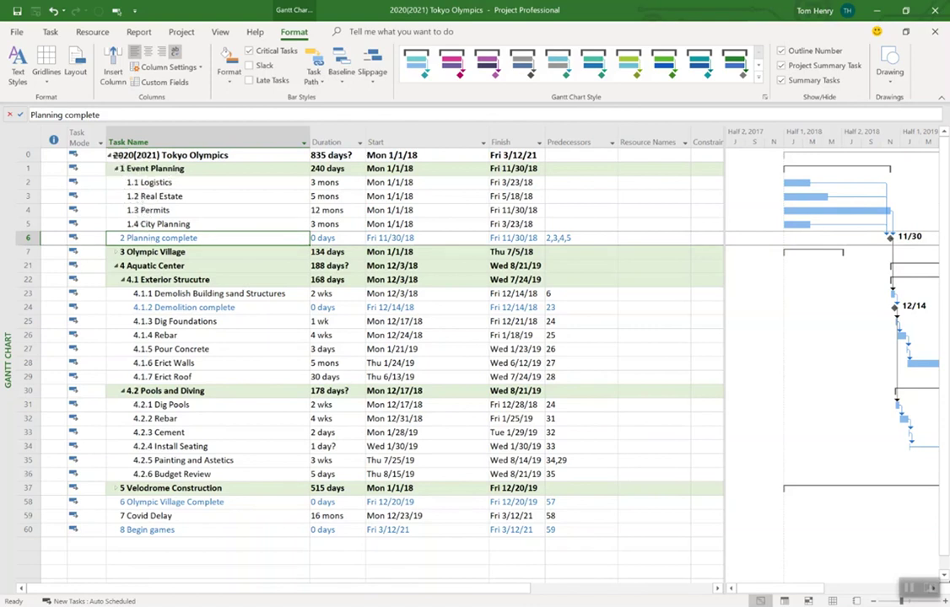
left_click(152, 155)
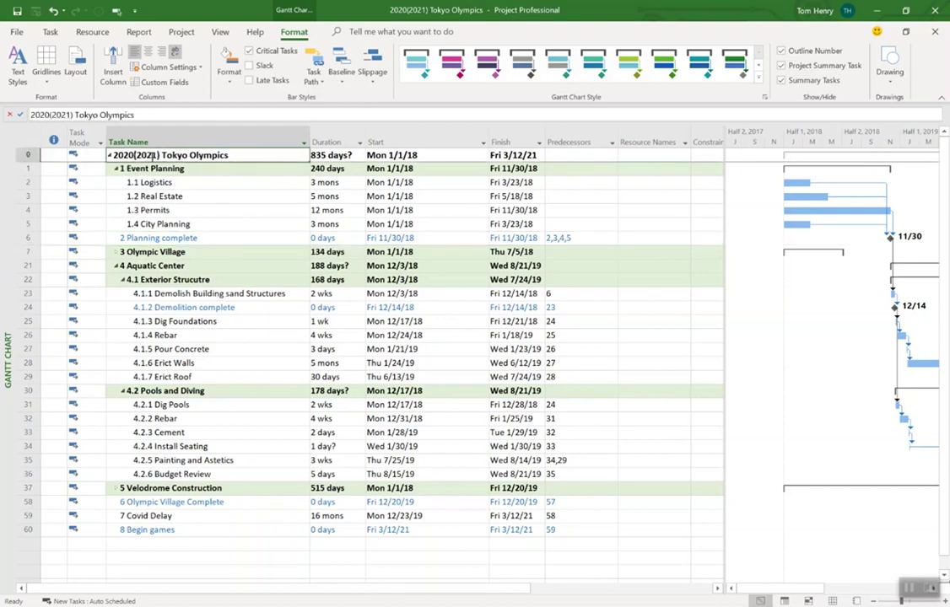
left_click(168, 335)
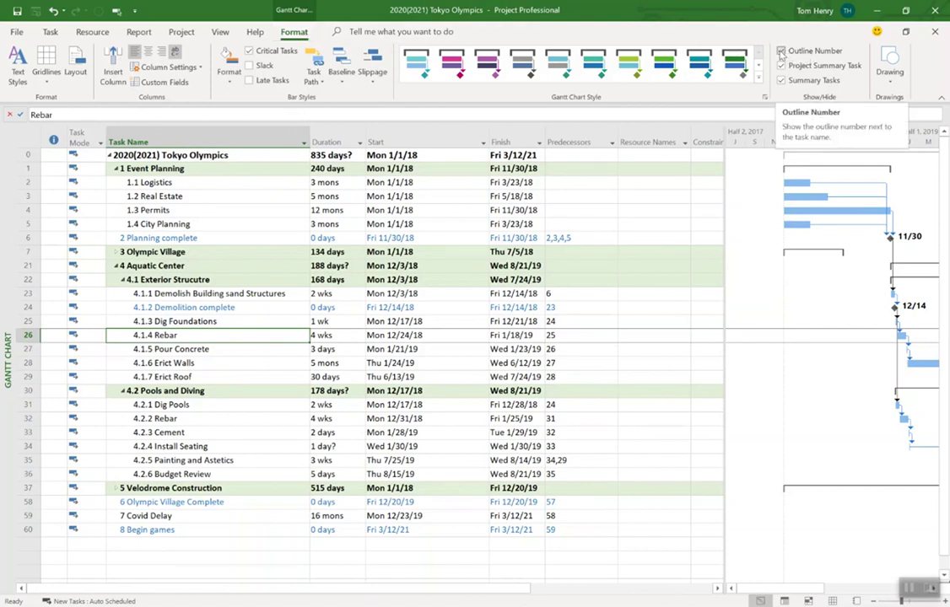
left_click(781, 52)
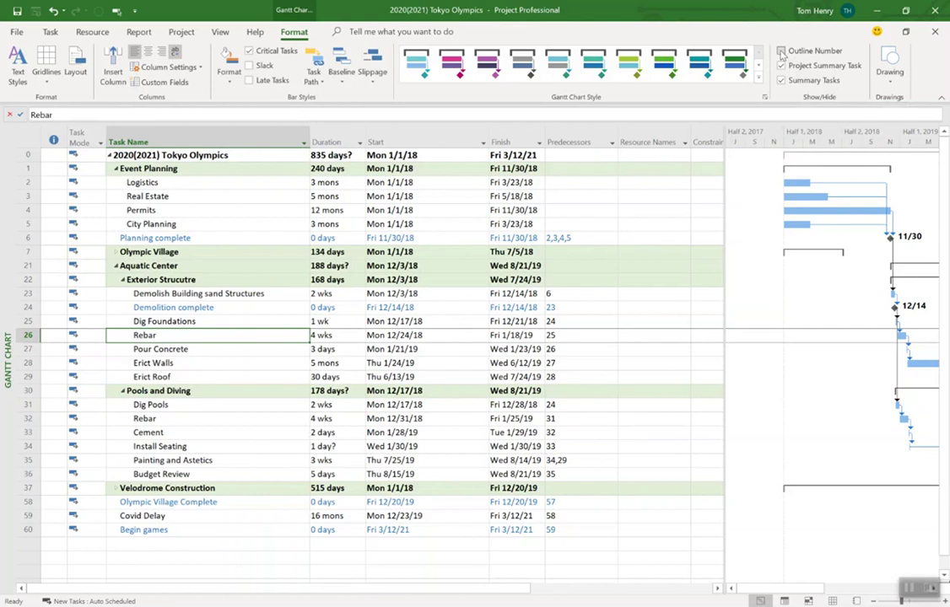
left_click(781, 51)
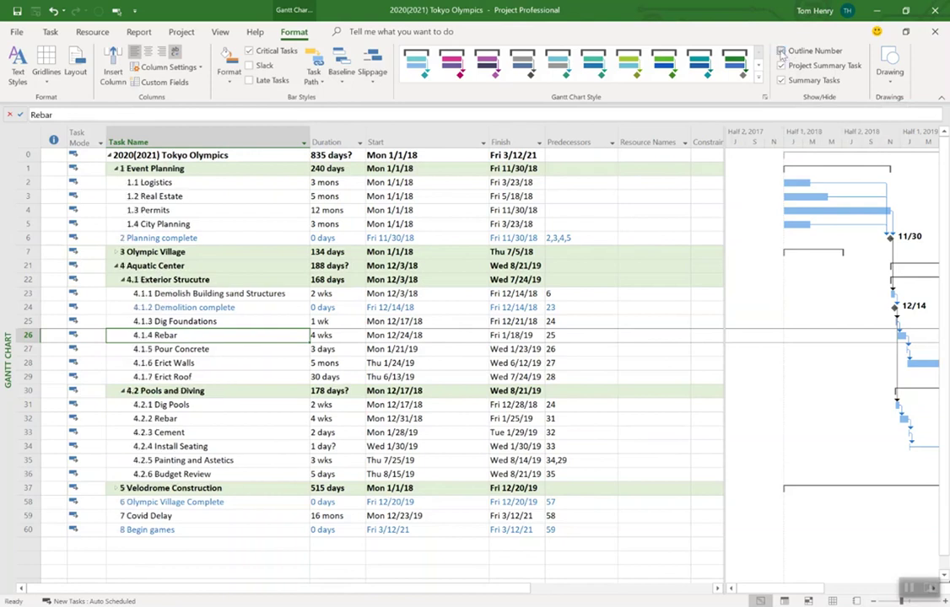
left_click(780, 51)
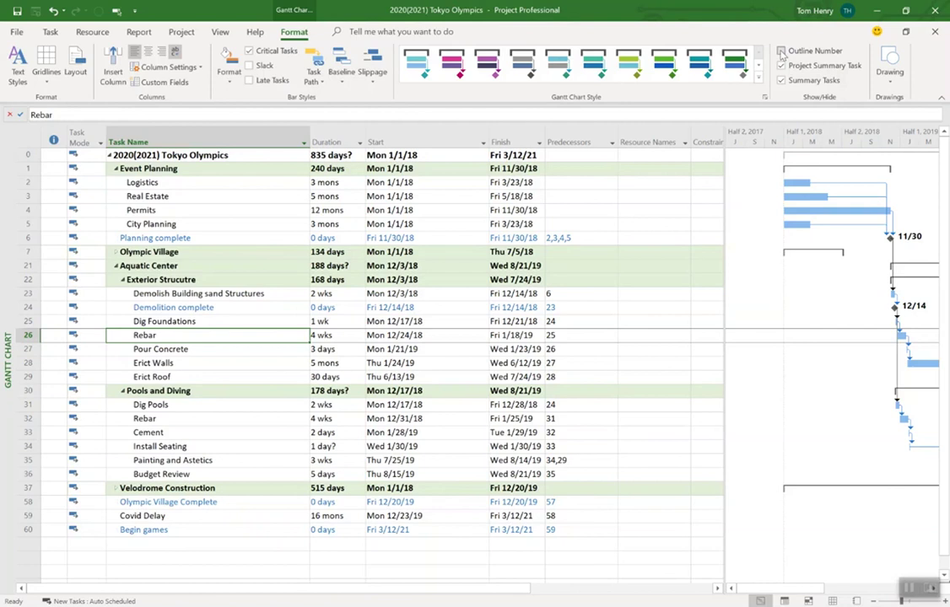
left_click(781, 51)
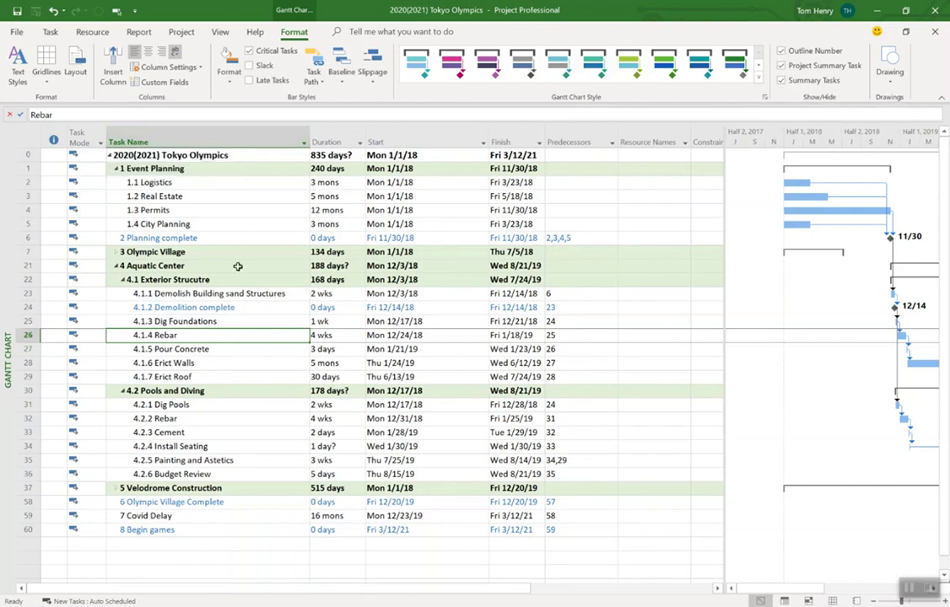
Insert an Outline Number column before Task Name and narrow it to fit its values
left_click(145, 135)
right_click(145, 135)
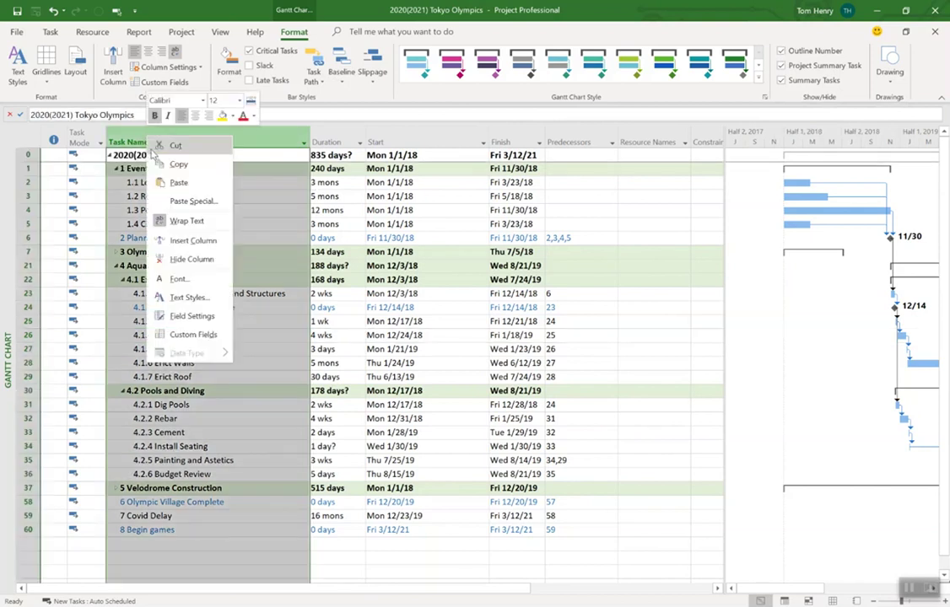
key("Escape")
key("Insert")
type("outline")
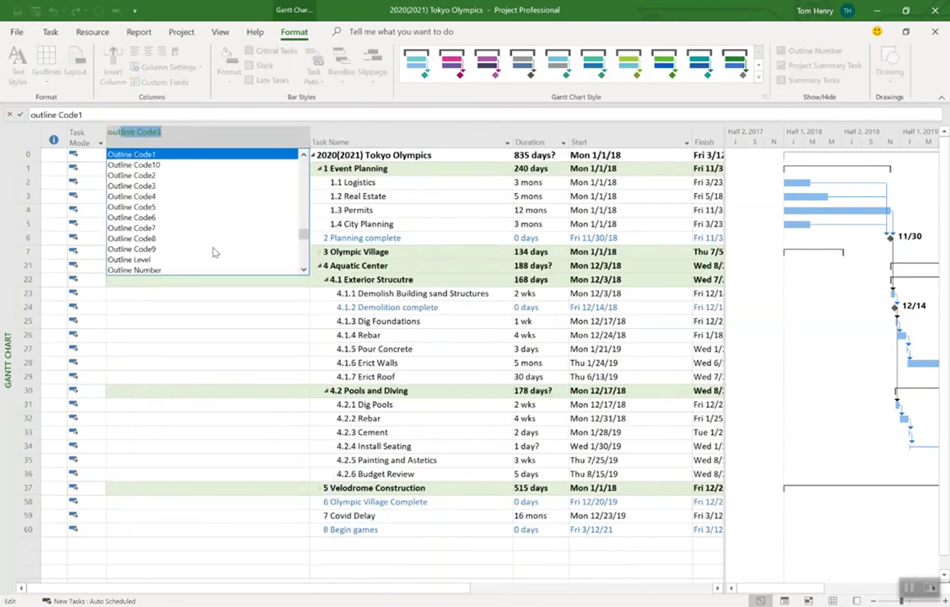
left_click(143, 270)
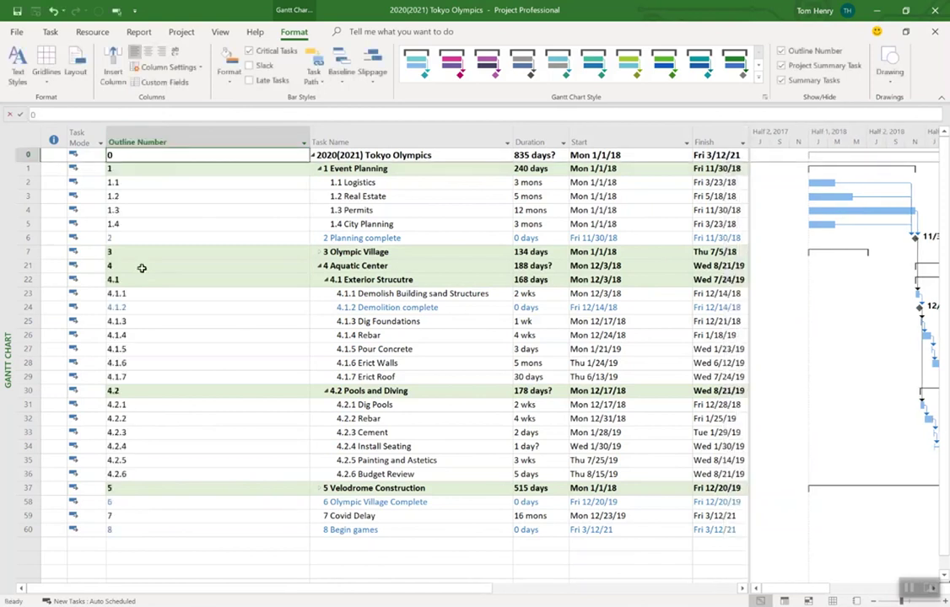
left_click(236, 209)
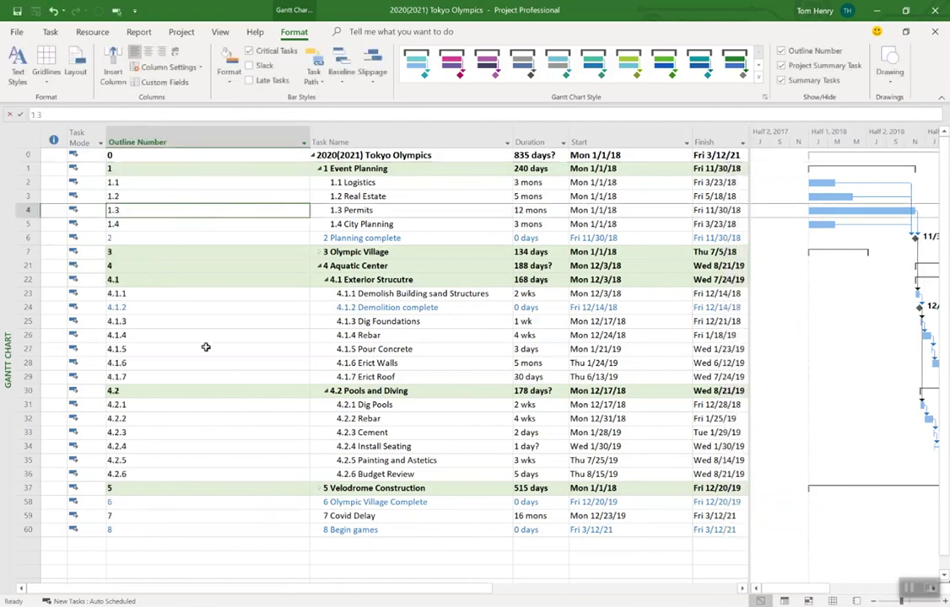
left_click_drag(309, 128, 141, 130)
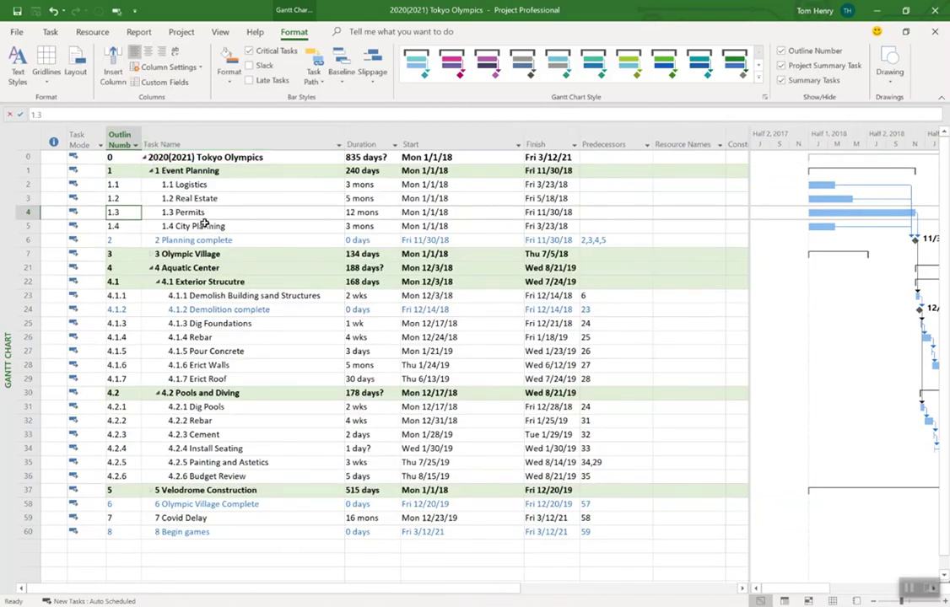
left_click(815, 54)
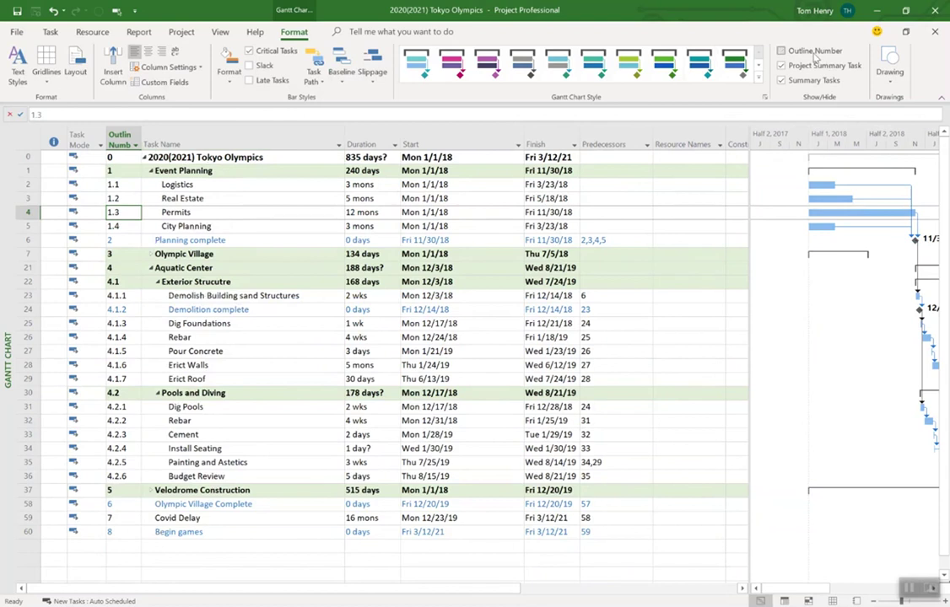
left_click(815, 53)
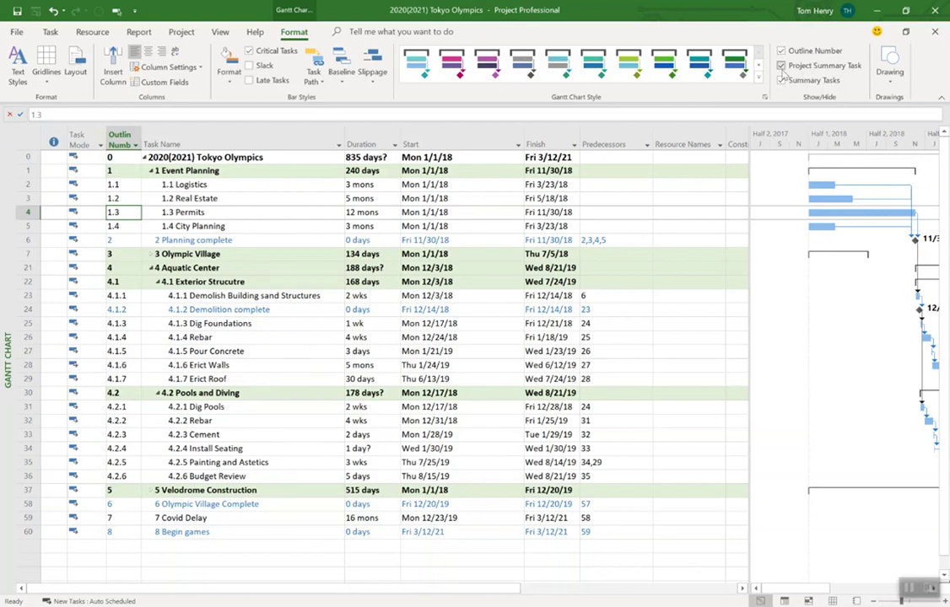
left_click(782, 66)
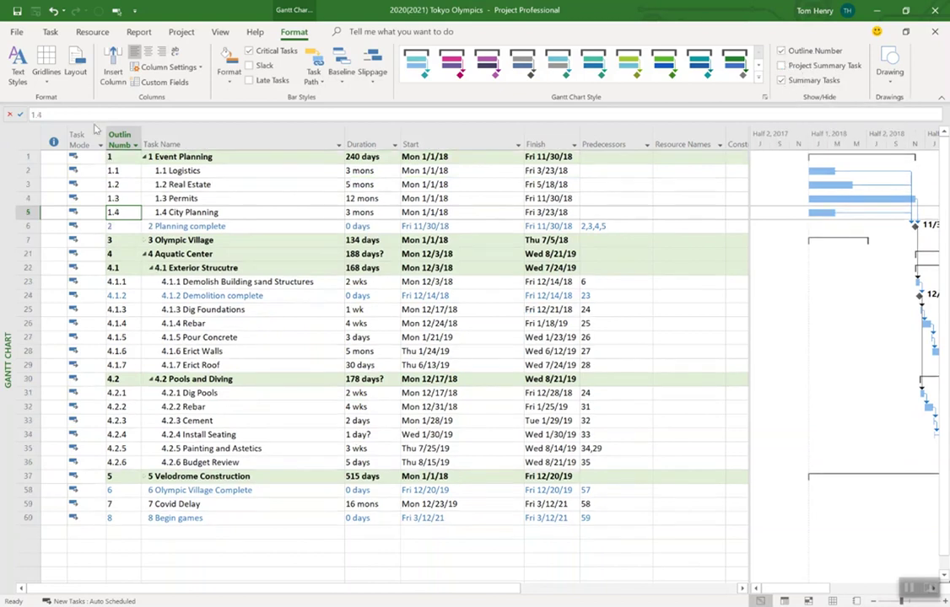
left_click(804, 68)
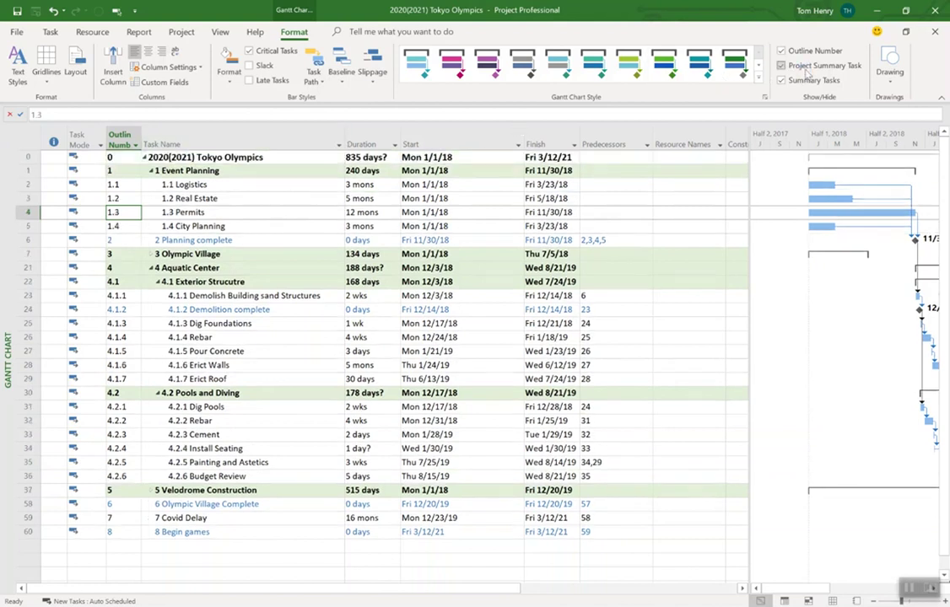
left_click(377, 157)
key("Right")
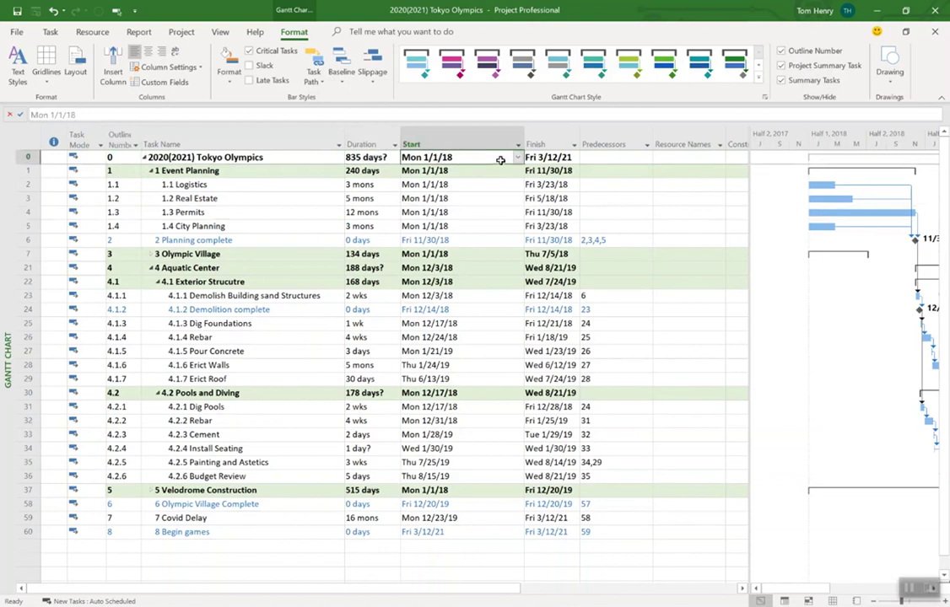
key("Right")
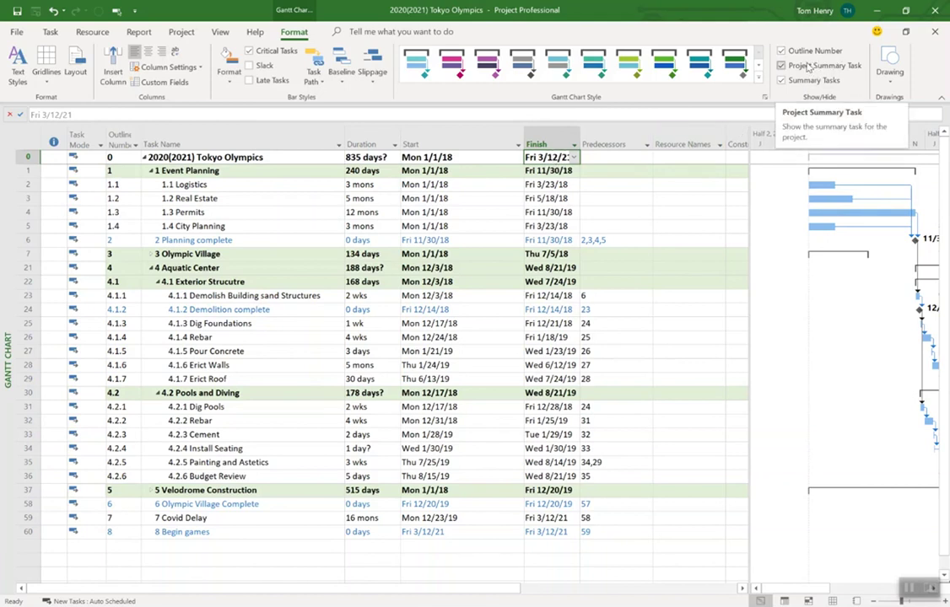
left_click(52, 31)
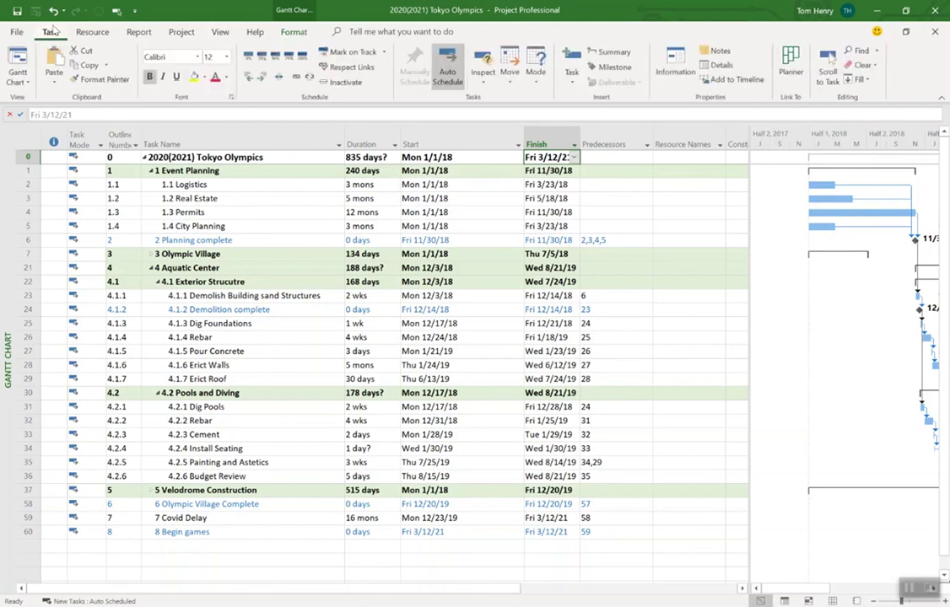
Select Planning complete and bring up the More Views list from the Gantt Chart menu
left_click(260, 237)
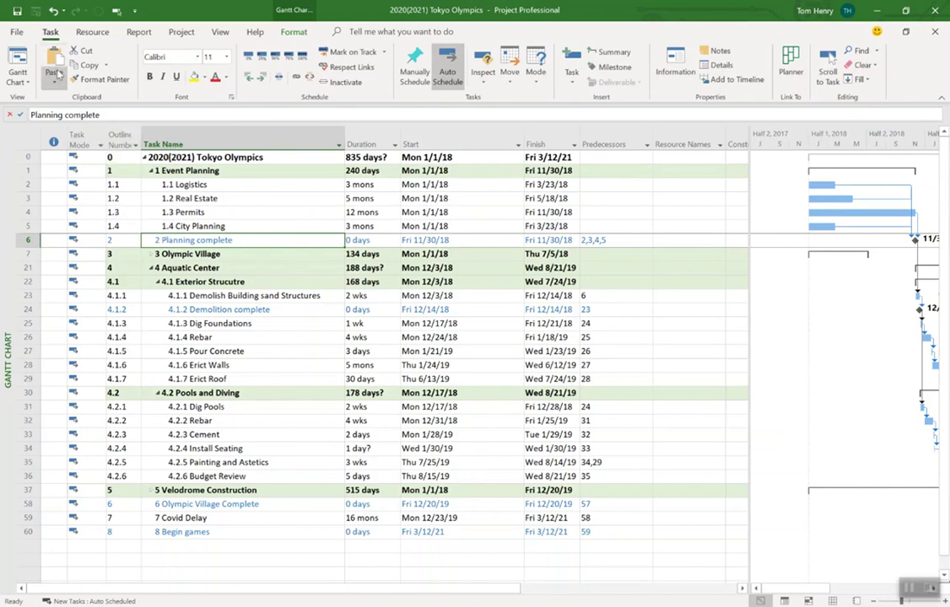
left_click(218, 32)
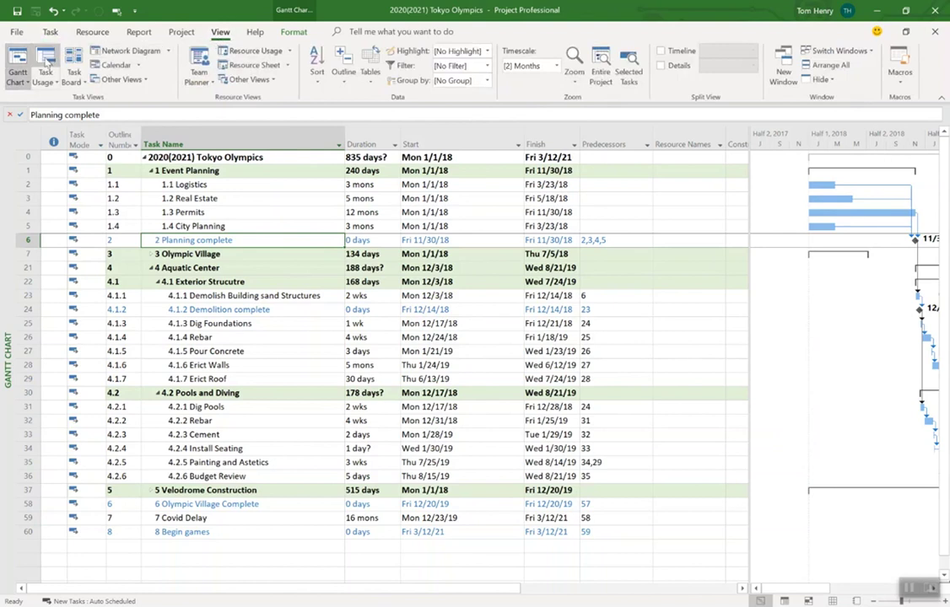
left_click(17, 83)
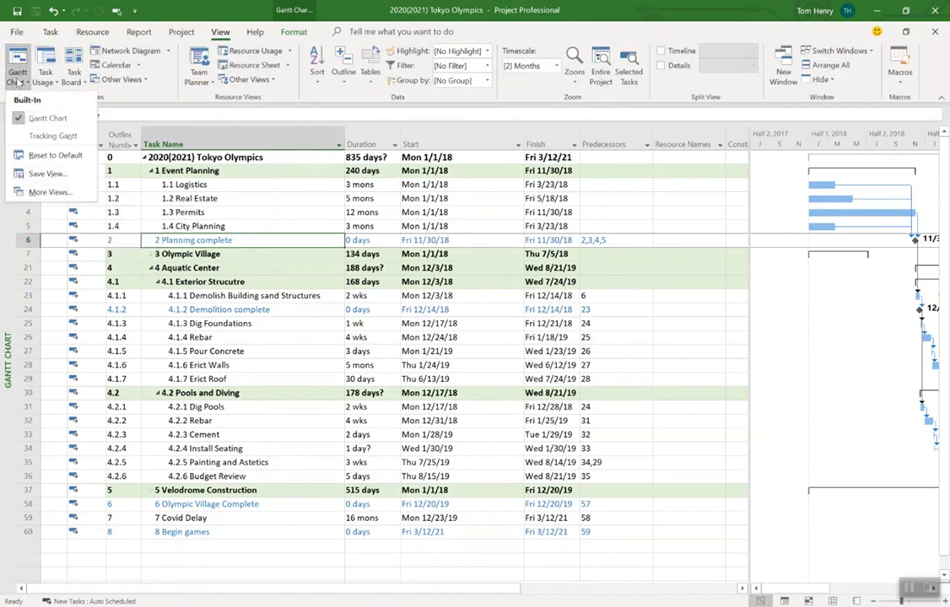
left_click(46, 192)
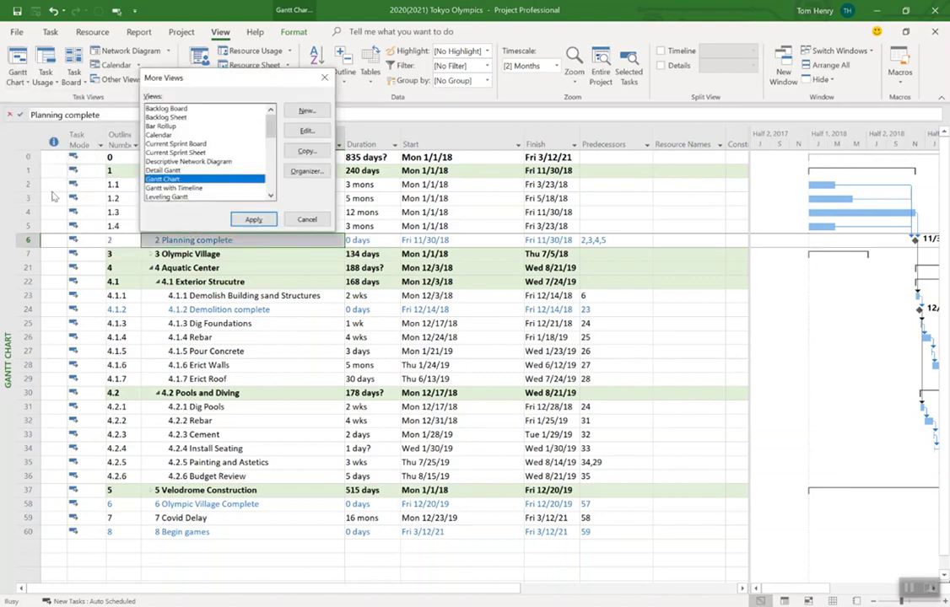
Choose Tracking Gantt in the More Views list and apply it
scroll(224, 181, "down", 1)
scroll(224, 181, "down", 2)
scroll(225, 180, "down", 2)
scroll(225, 181, "down", 2)
scroll(224, 181, "down", 2)
scroll(224, 182, "down", 1)
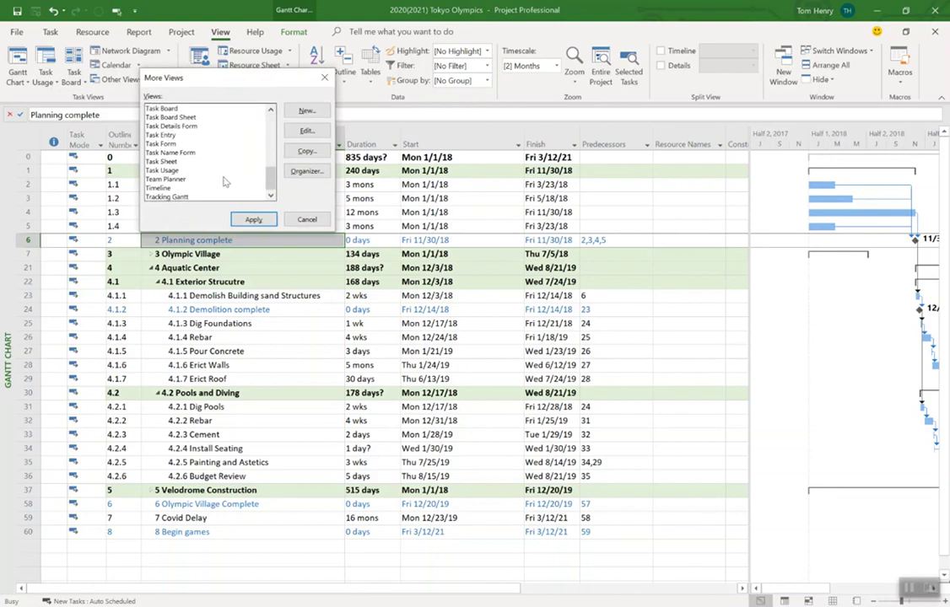
scroll(224, 182, "up", 2)
scroll(224, 182, "up", 2)
scroll(224, 181, "up", 1)
scroll(225, 181, "up", 1)
scroll(225, 181, "up", 1)
scroll(224, 182, "up", 1)
scroll(225, 182, "up", 1)
scroll(224, 182, "up", 1)
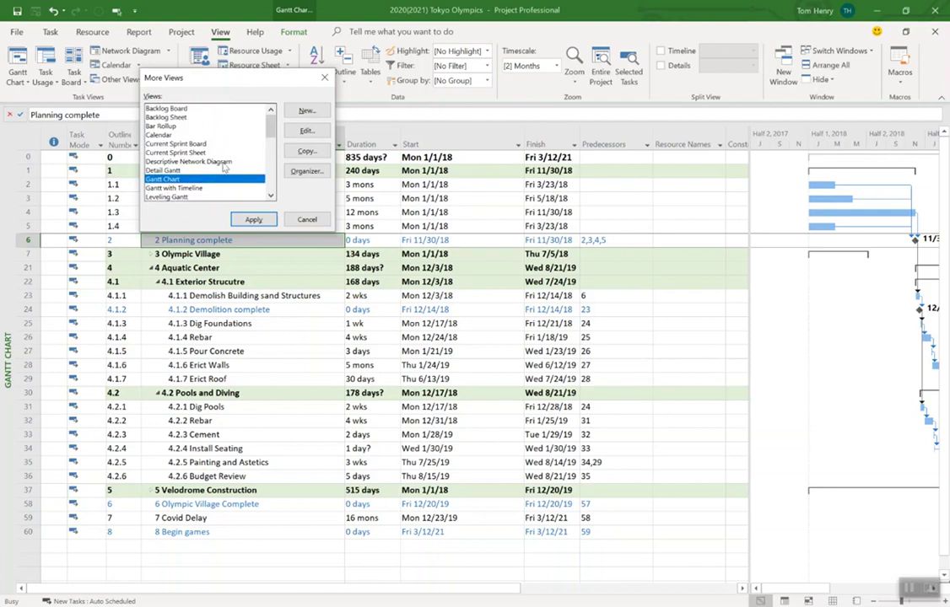
scroll(240, 148, "down", 3)
scroll(240, 147, "down", 3)
scroll(240, 147, "down", 3)
left_click(217, 197)
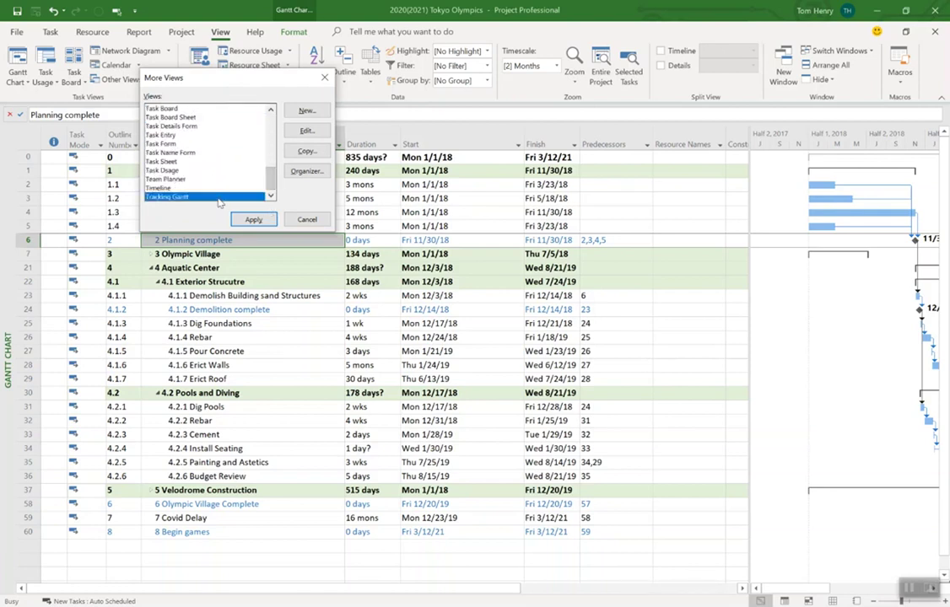
left_click(251, 219)
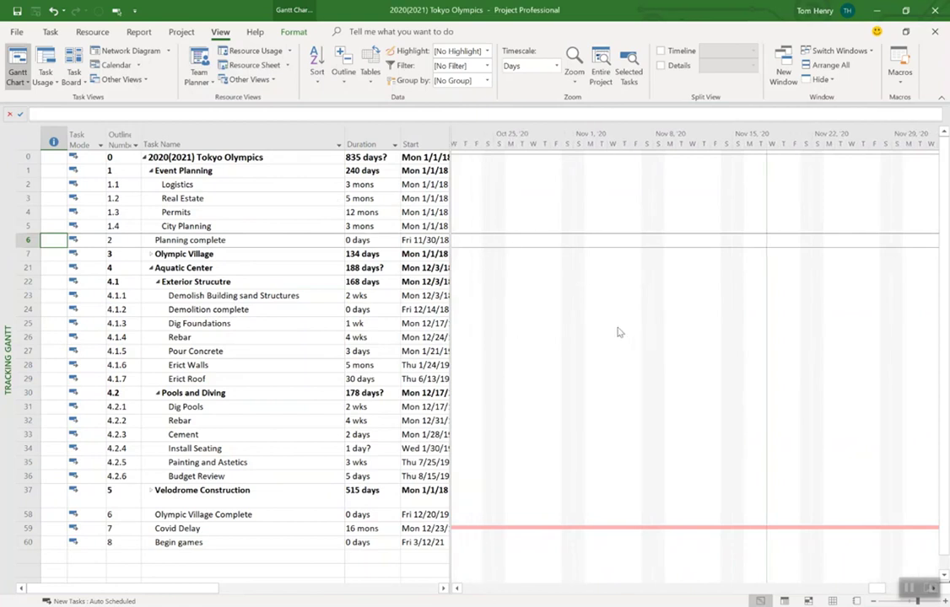
Bring the task bars into view and zoom to Entire Project, giving two-month timescale units
scroll(616, 332, "left", 5)
scroll(617, 332, "right", 5)
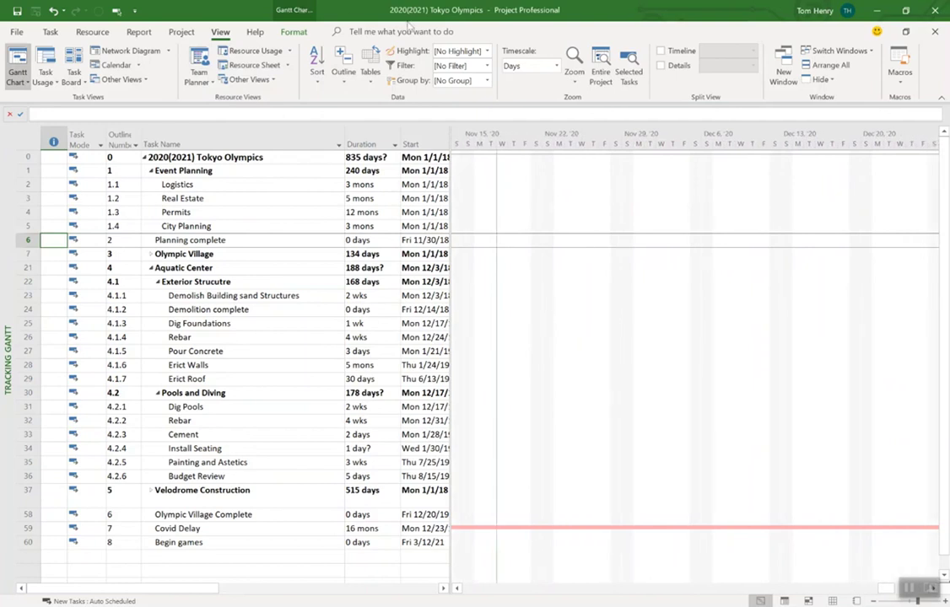
left_click(118, 11)
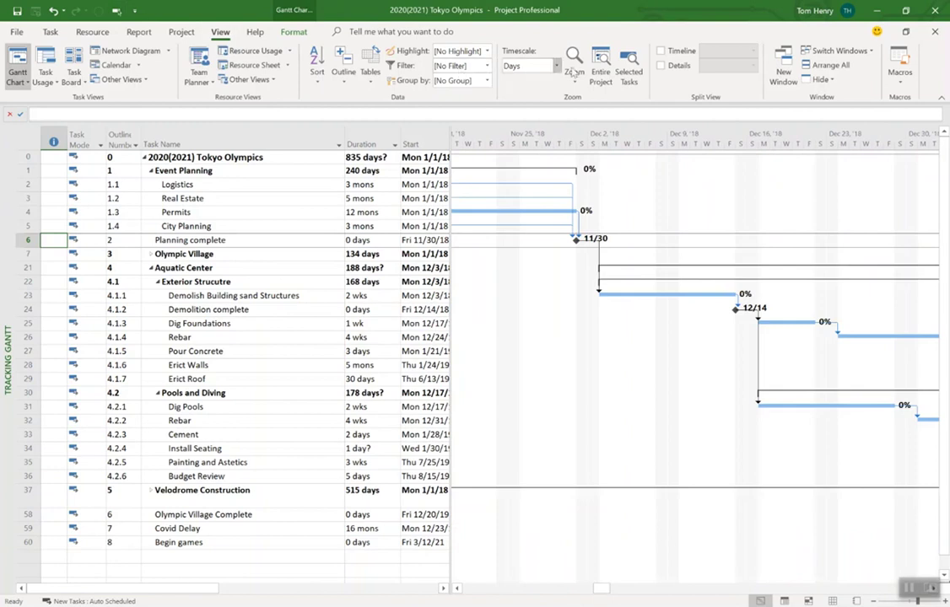
left_click(601, 80)
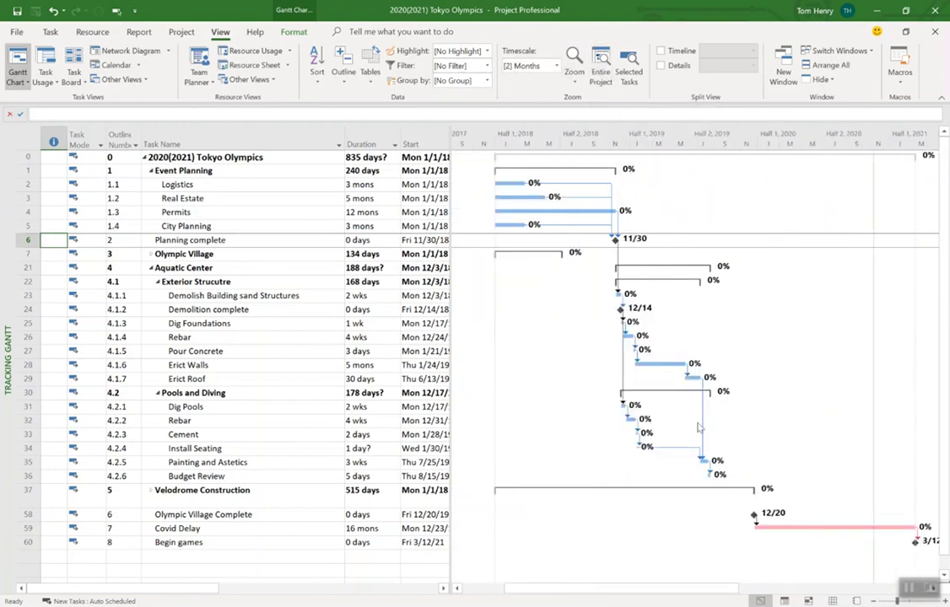
scroll(706, 393, "down", 5)
scroll(706, 393, "up", 1)
scroll(706, 393, "up", 4)
scroll(675, 305, "down", 2)
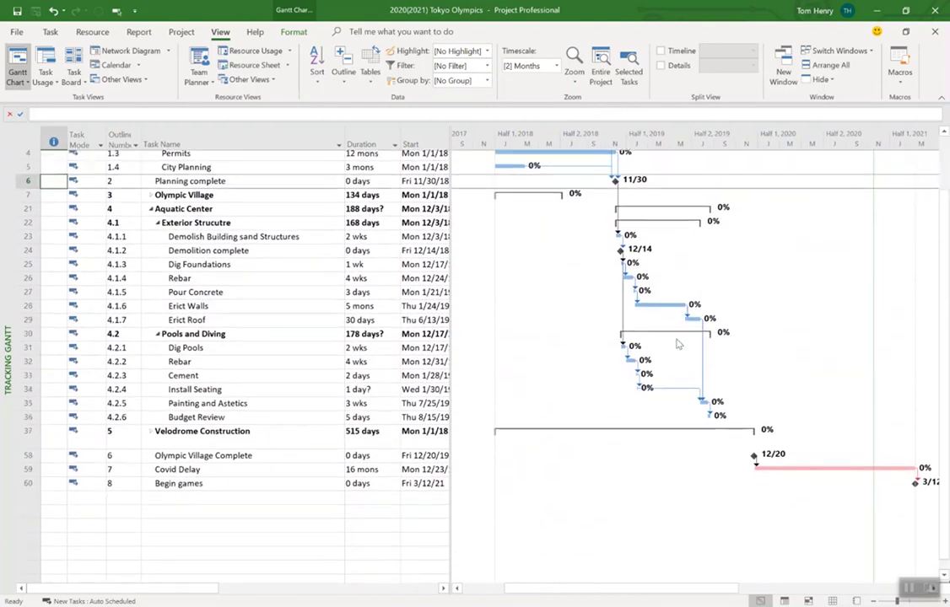
scroll(675, 305, "down", 1)
scroll(676, 341, "up", 3)
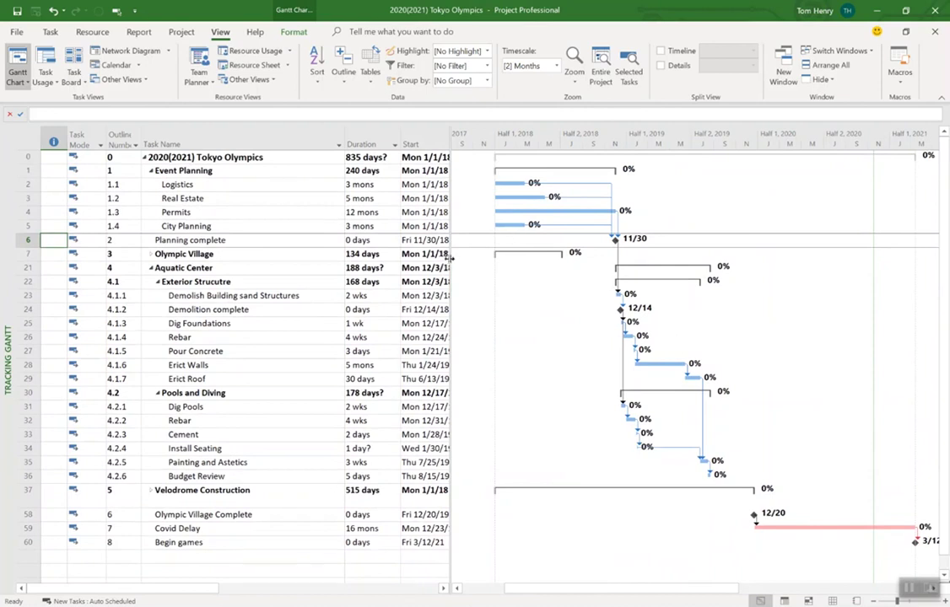
Widen the task table, refit to Entire Project, then widen further to show Constraint Date
mouse_move(447, 254)
left_mouse_down()
mouse_move(548, 271)
mouse_move(702, 269)
left_mouse_up()
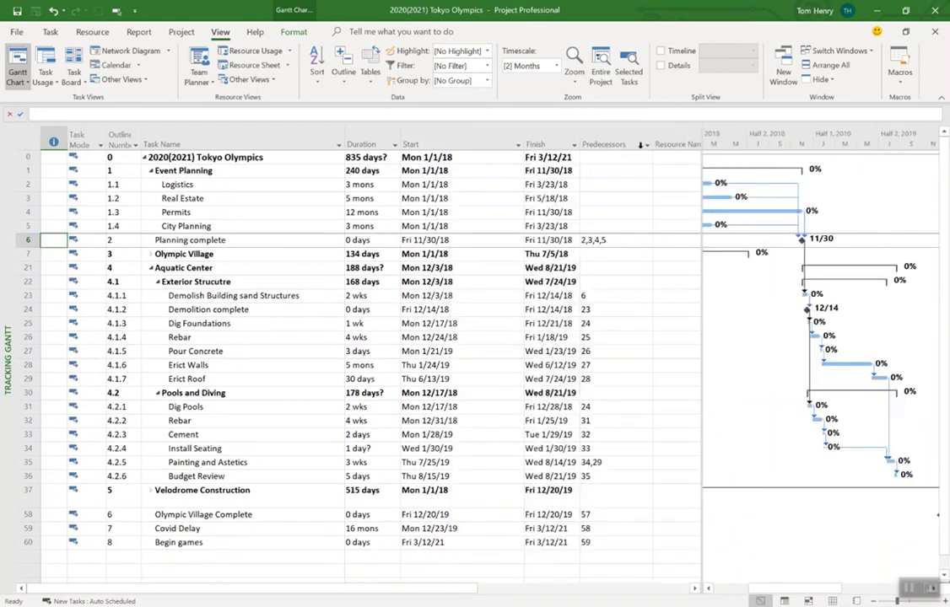
left_click(601, 74)
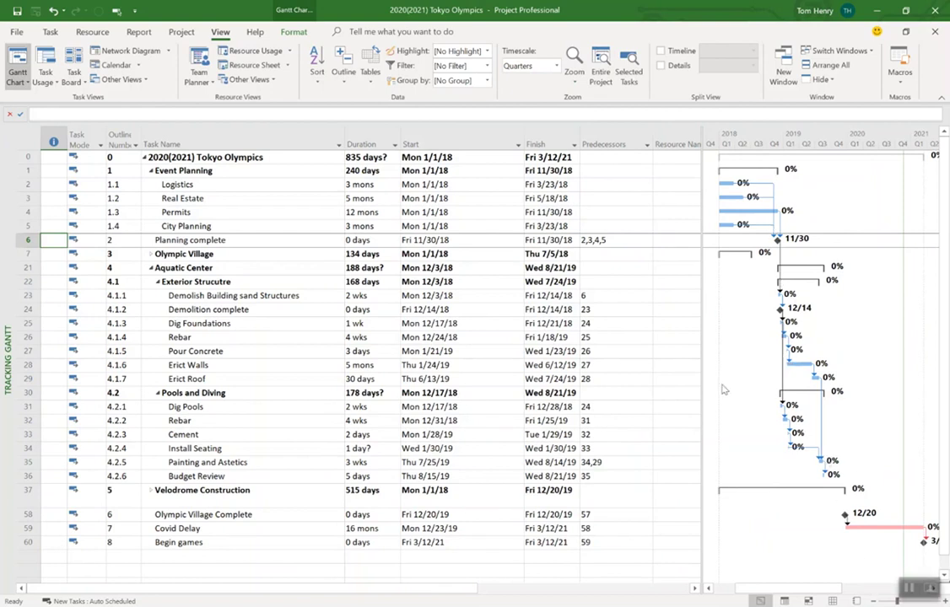
left_click(699, 378)
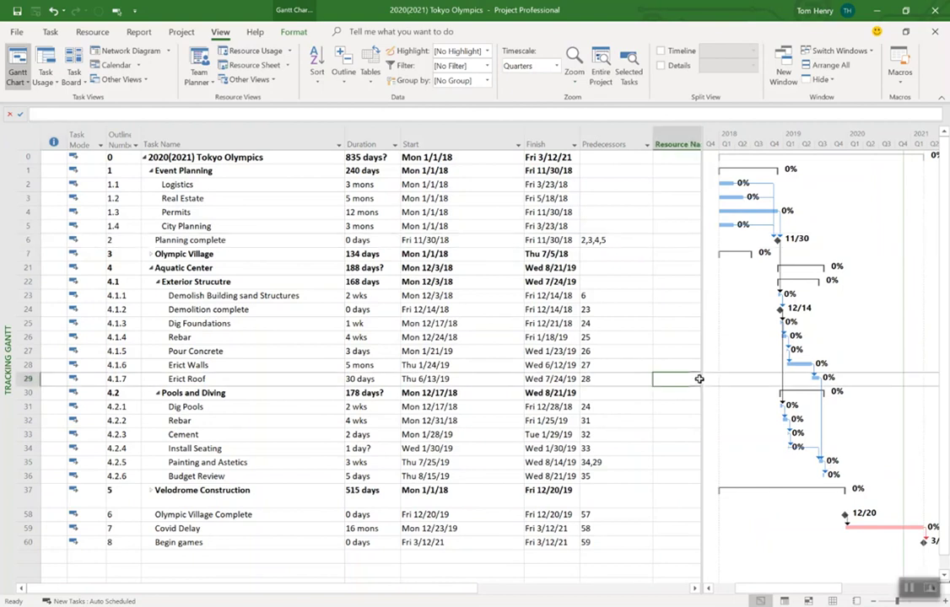
mouse_move(699, 379)
left_mouse_down()
mouse_move(582, 381)
mouse_move(815, 382)
left_mouse_up()
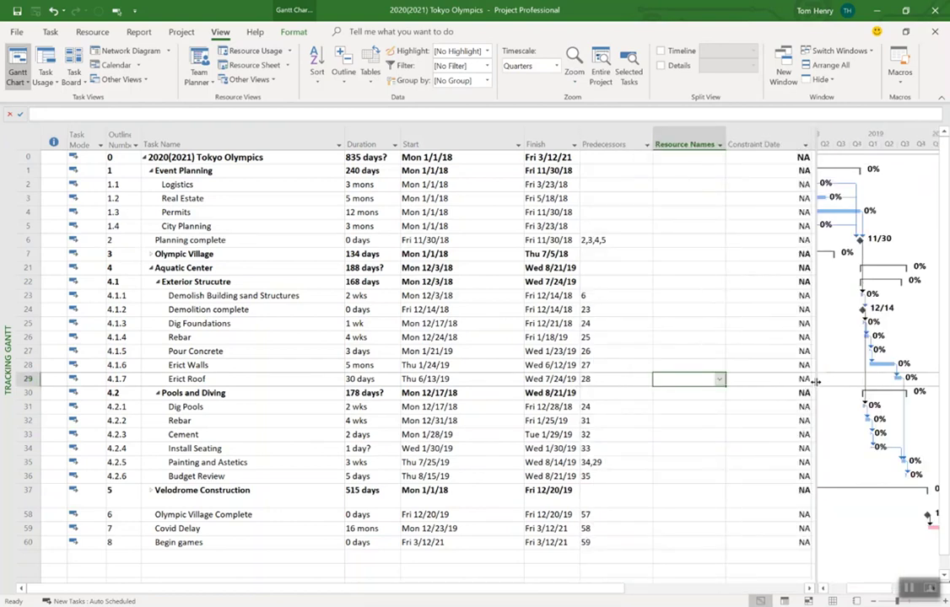
left_click(661, 51)
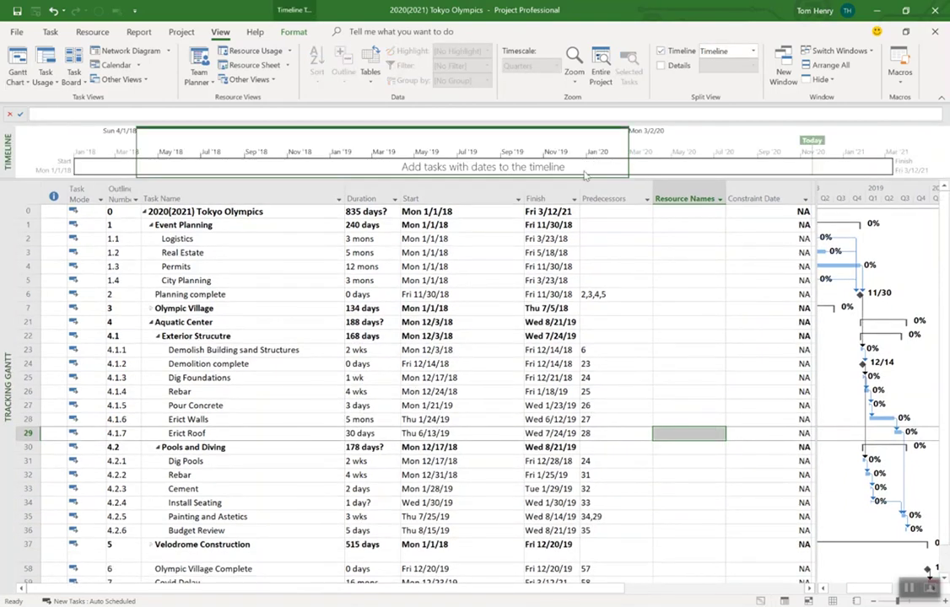
mouse_move(583, 177)
left_mouse_down()
mouse_move(588, 228)
mouse_move(602, 186)
left_mouse_up()
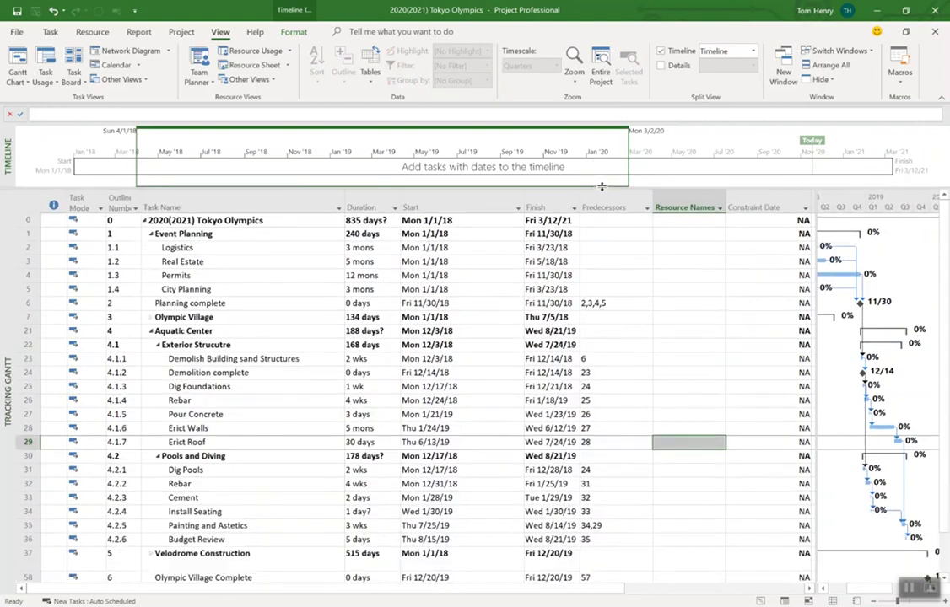
left_click(661, 51)
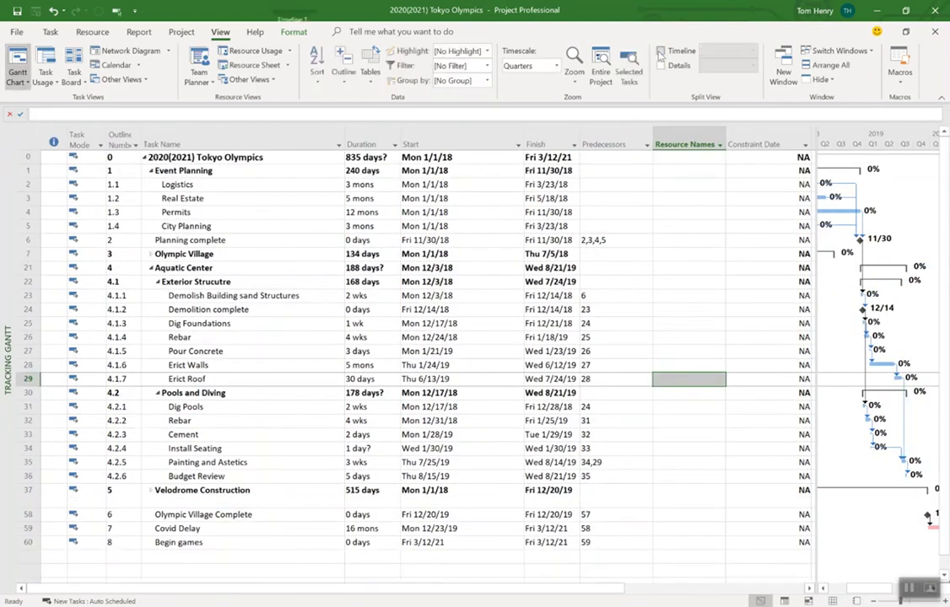
left_click(661, 52)
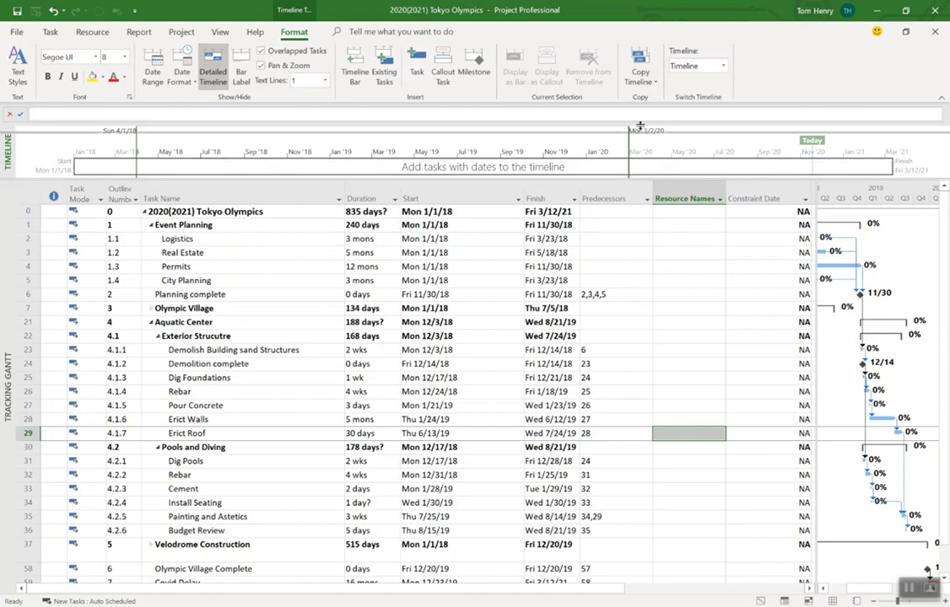
left_click_drag(629, 177, 656, 123)
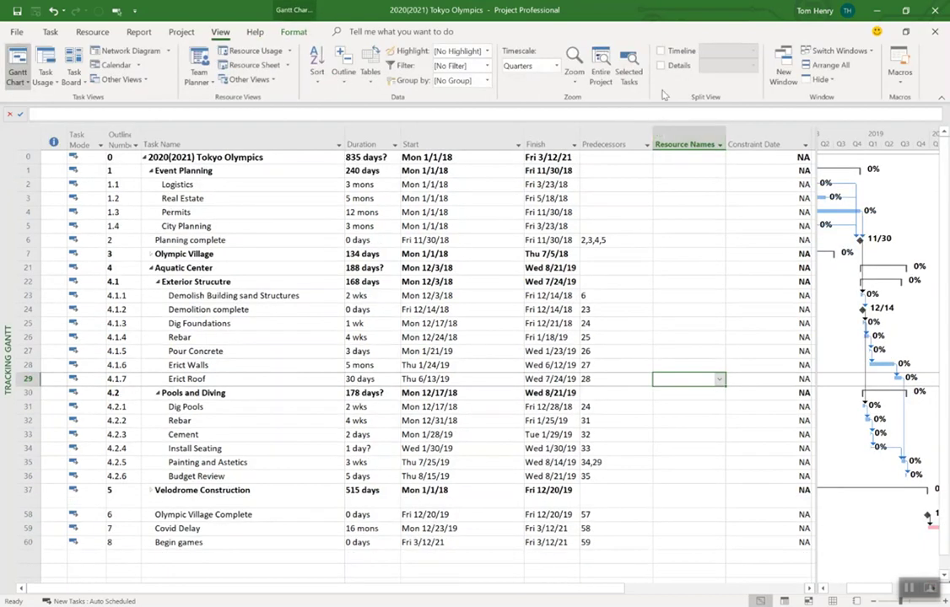